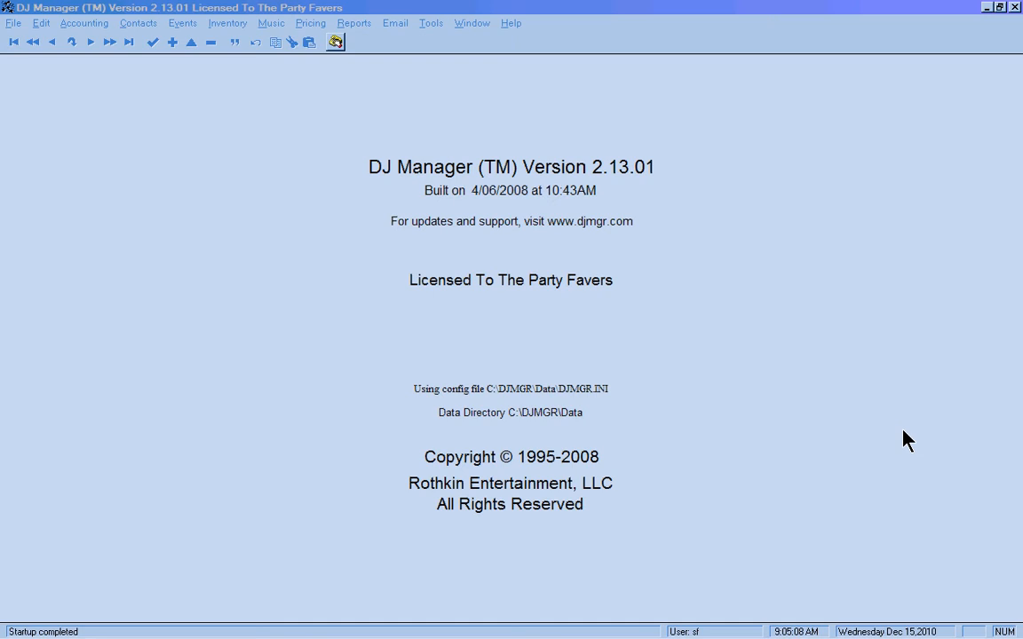
- Open the Contacts menu from the DJ Manager startup screen
click(138, 24)
- Start a new entity record from the Contacts > Entities browse list
click(143, 40)
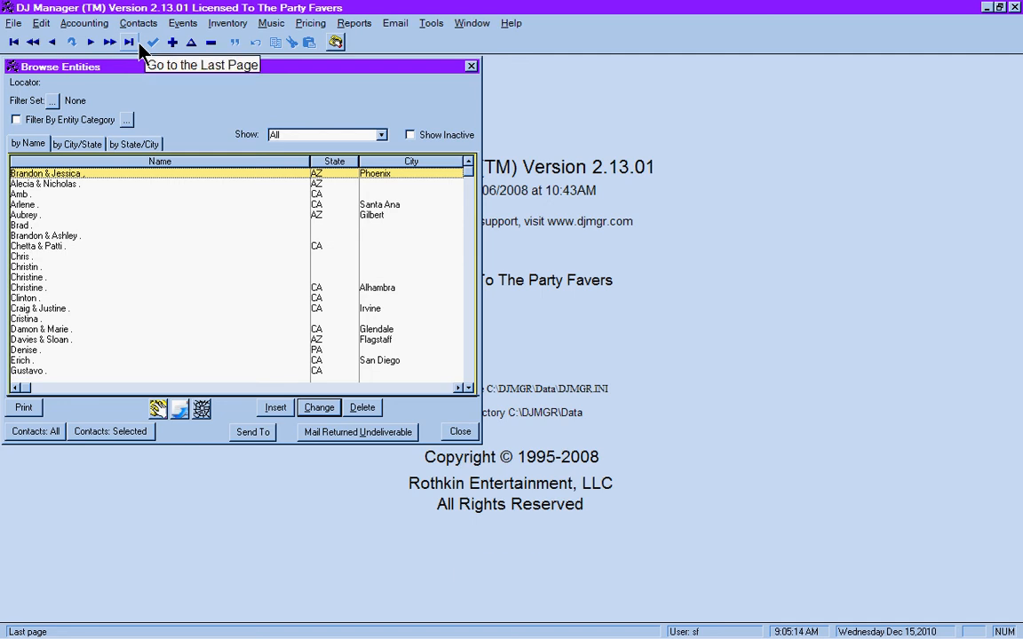
click(105, 277)
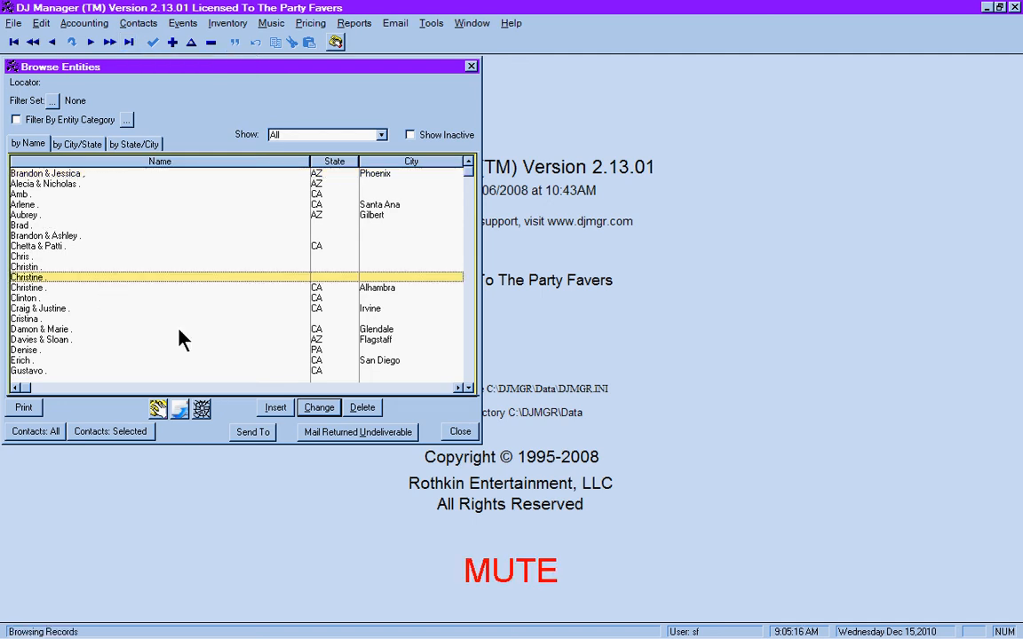
click(273, 408)
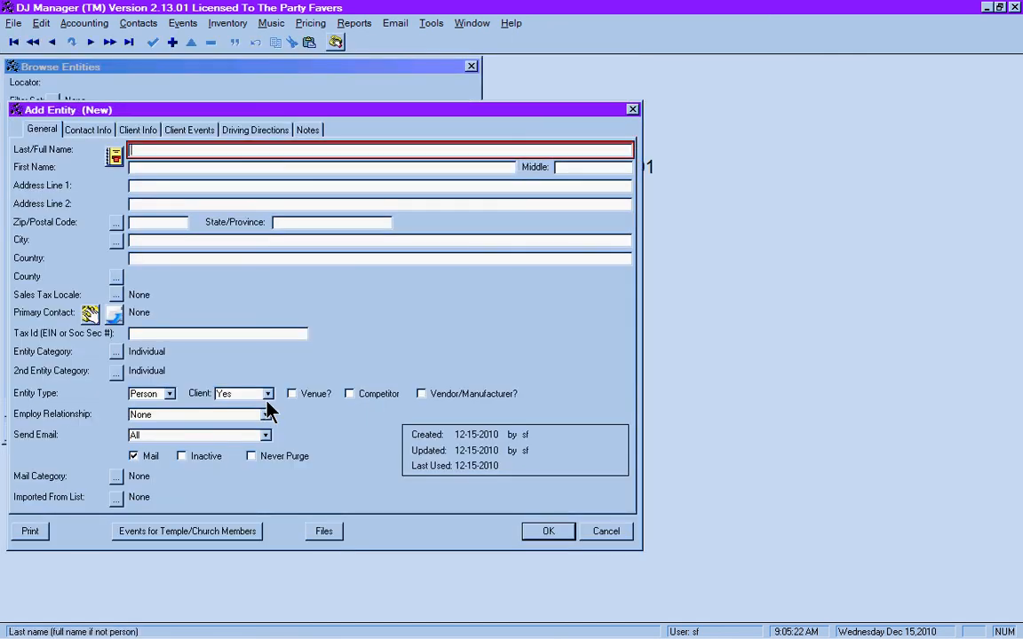
- Enter the couple's first and last names, skipping Middle to reach Address Line 1
key(Tab)
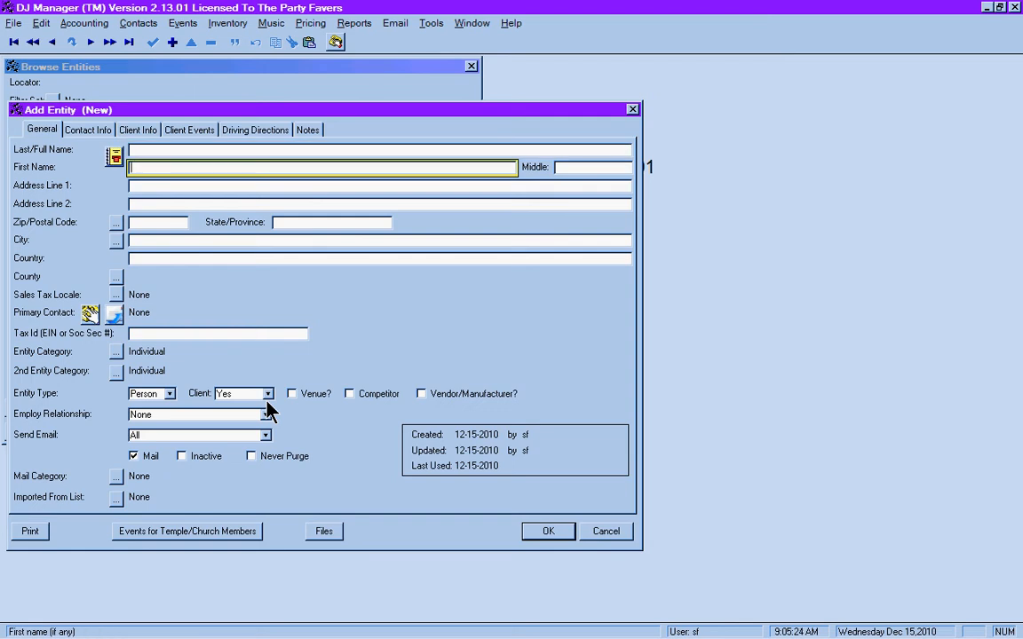
text(Tom & Sally)
key(shift+Tab)
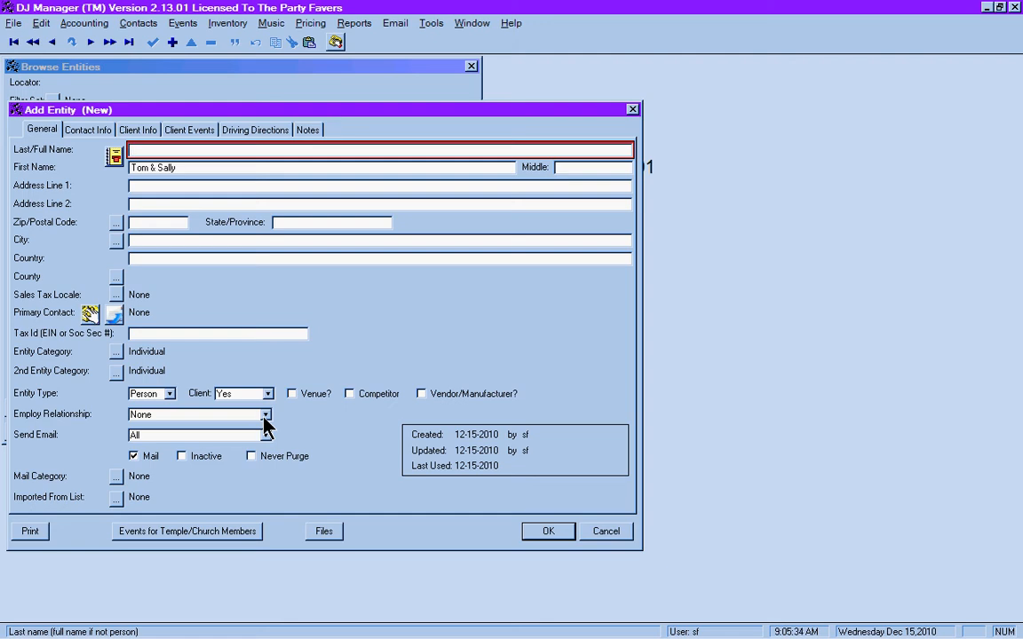
text(Sample Jones)
key(Tab)
key(Tab)
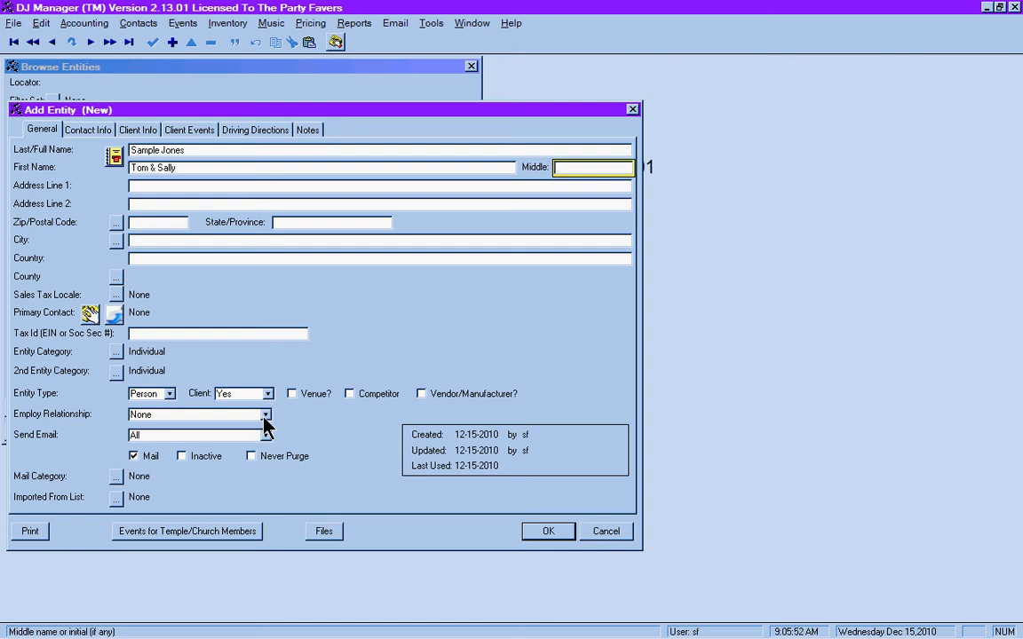
key(Tab)
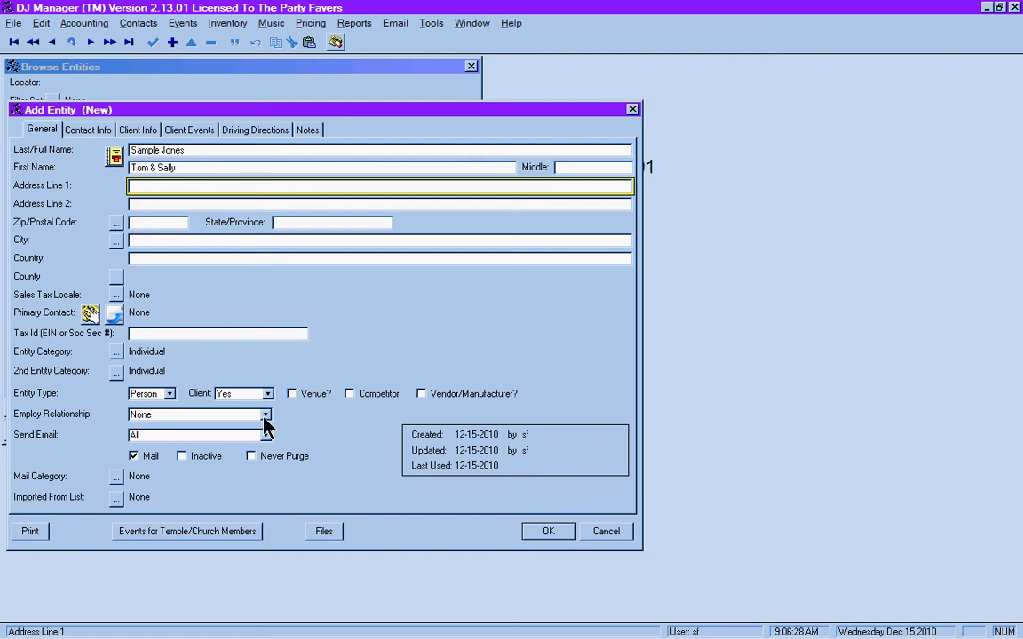
- Enter the street address and zip code, then accept the Los Angeles lookup match
text(123 Sample Way Apt 231)
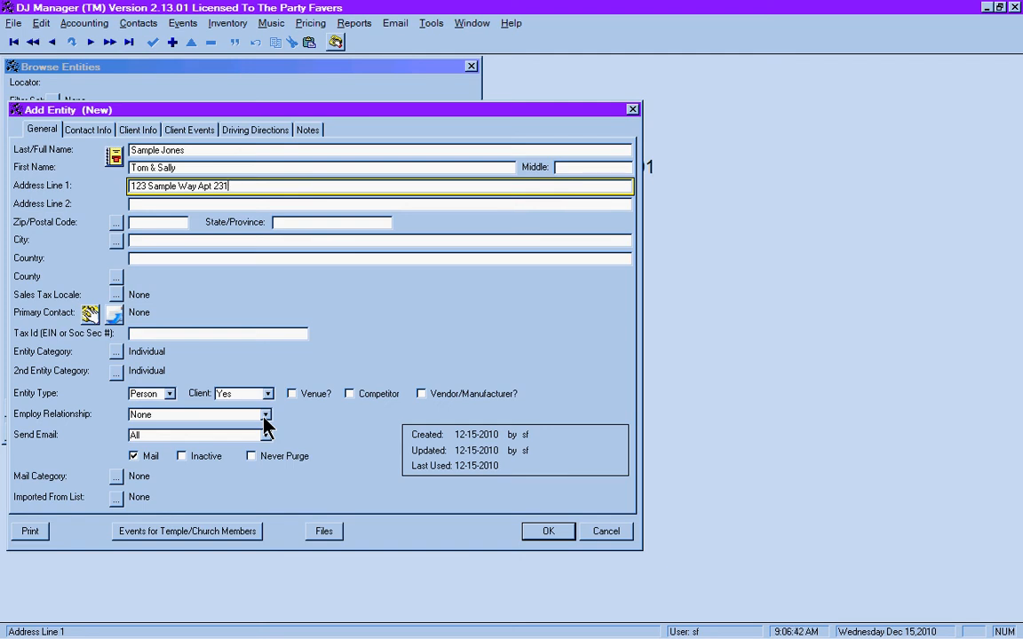
key(Tab)
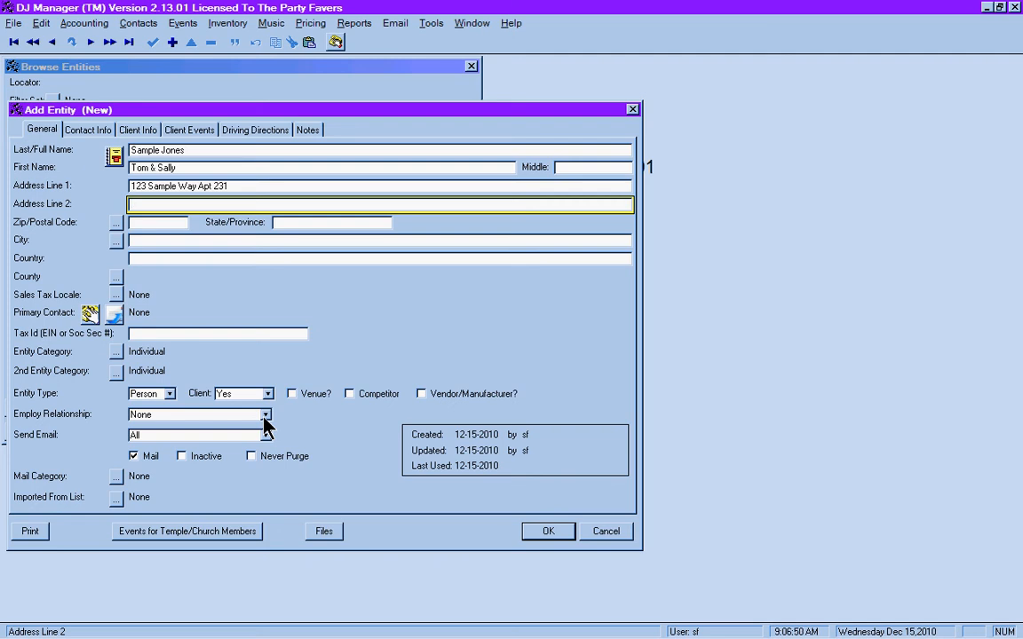
key(Tab)
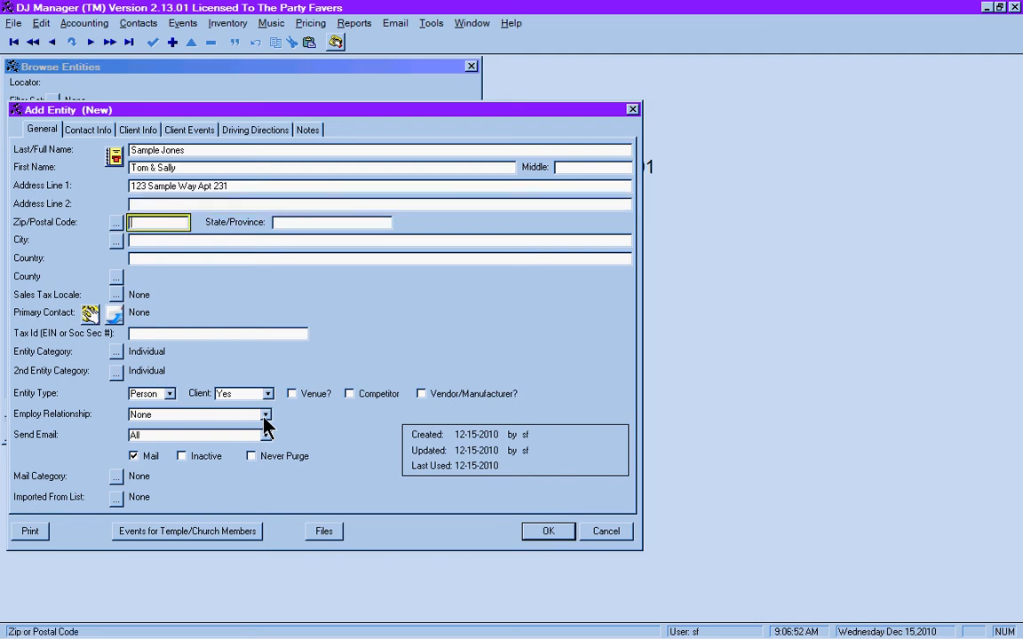
text(90015)
key(Tab)
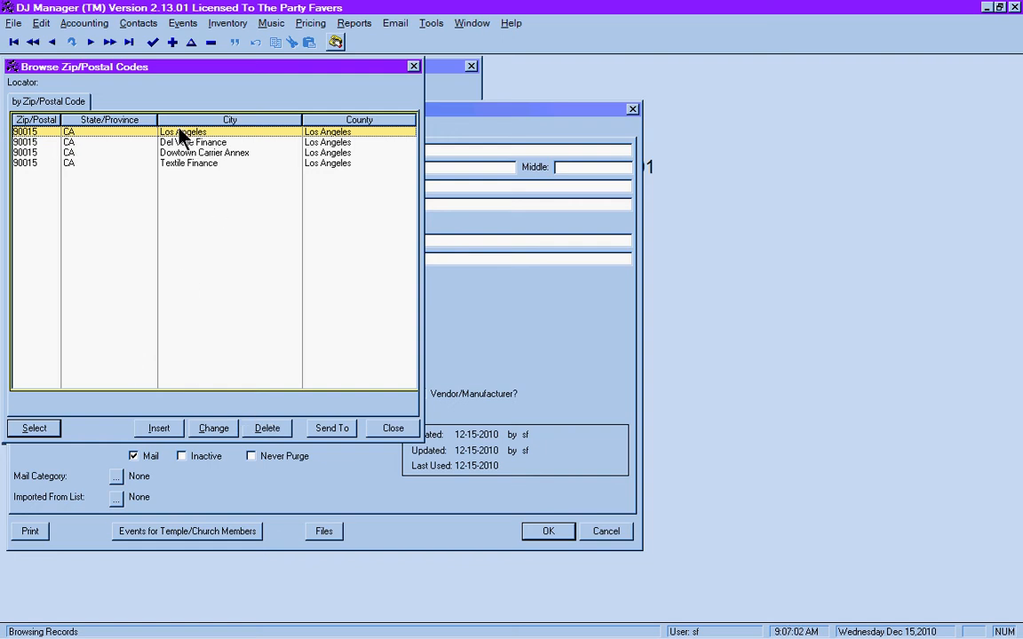
click(32, 430)
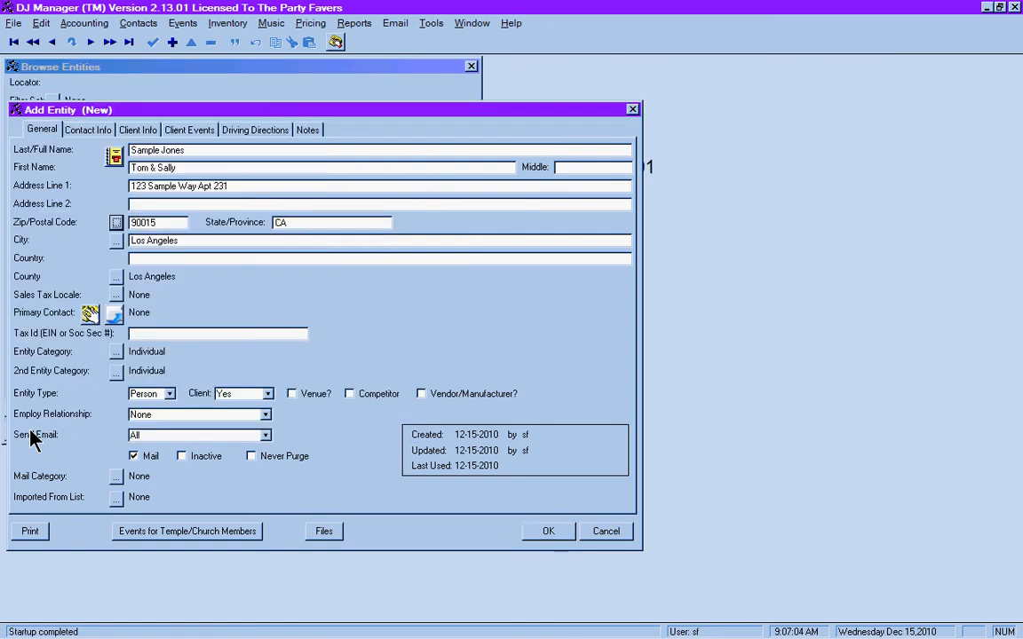
- Set the first entity category to Bride & Groom
click(116, 366)
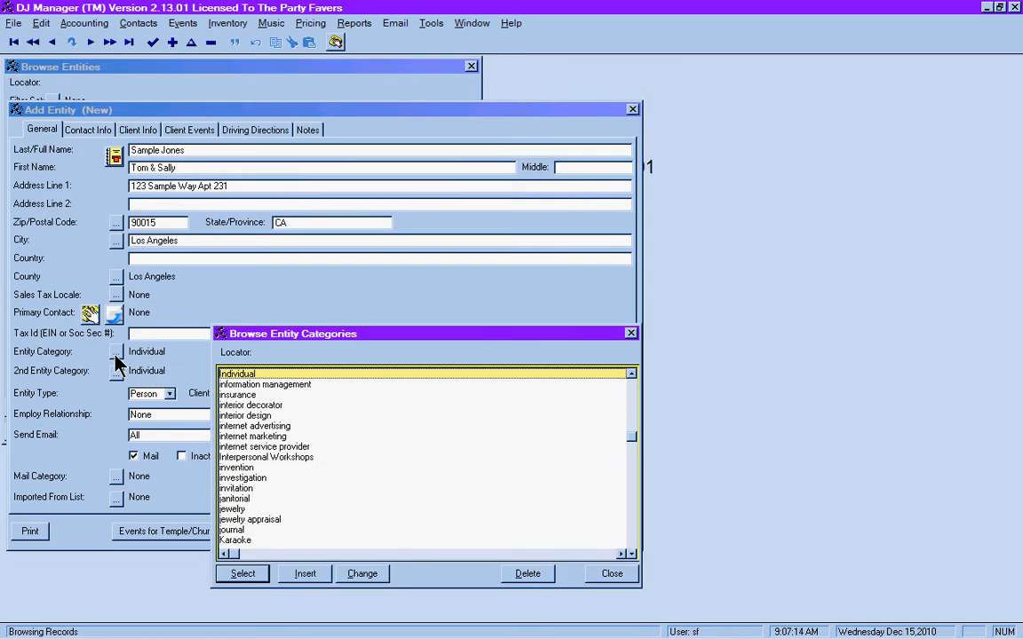
text(bride)
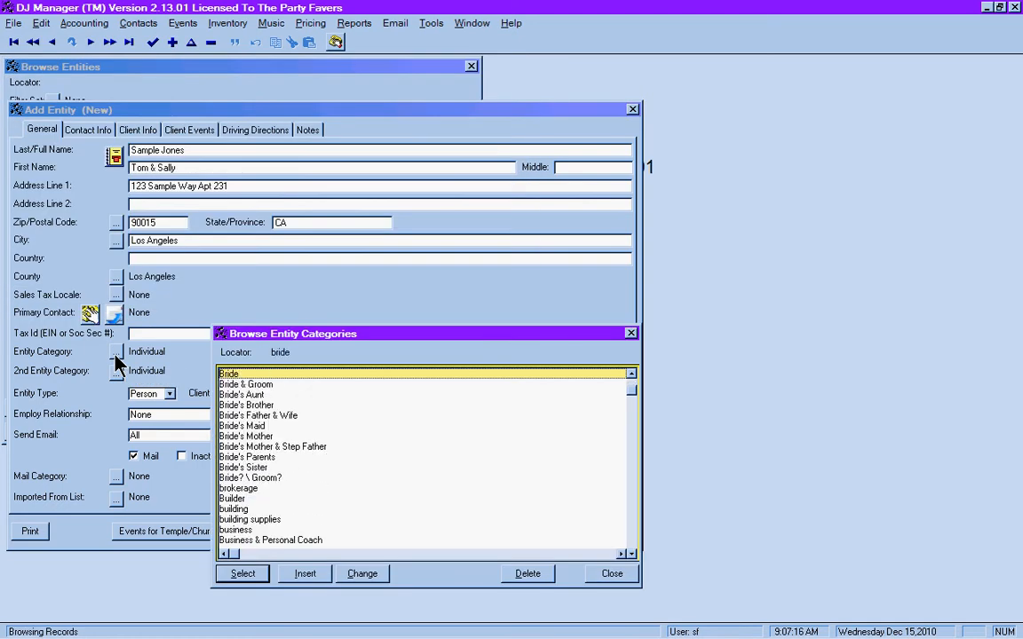
key(Down)
key(Return)
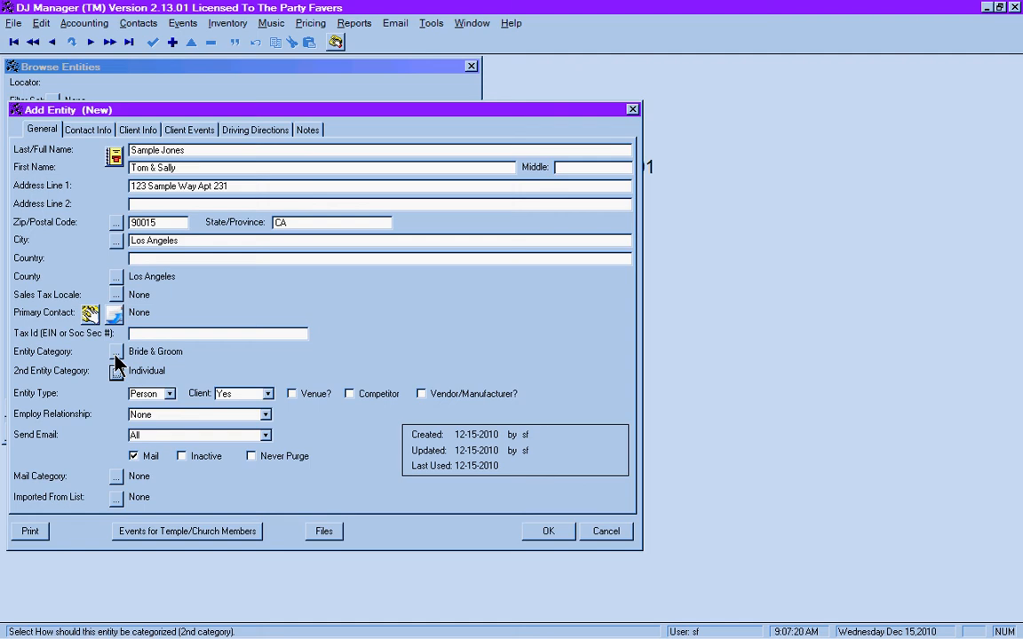
click(115, 353)
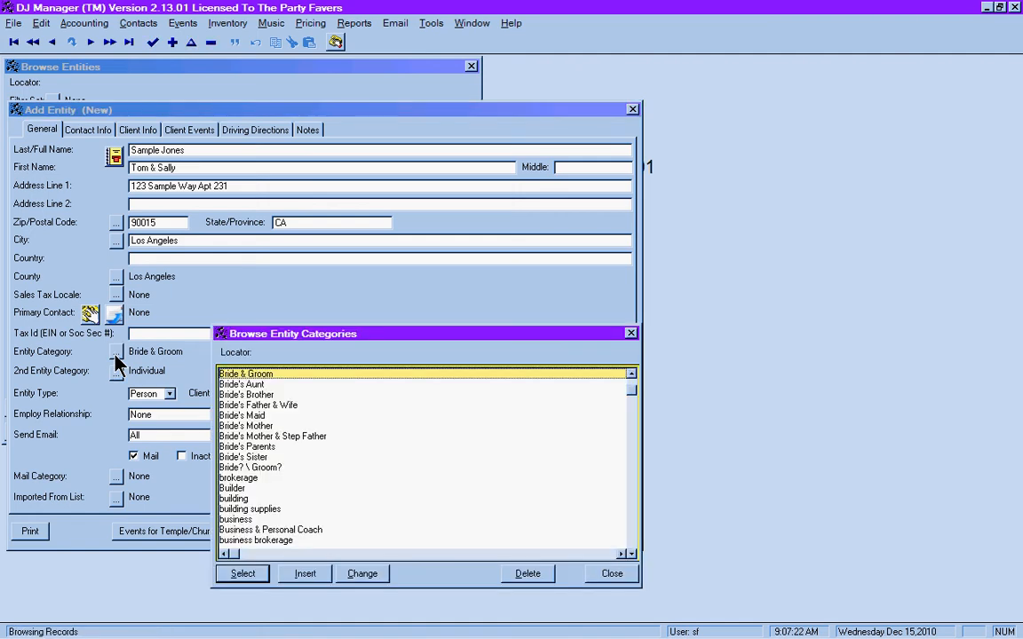
text(groom)
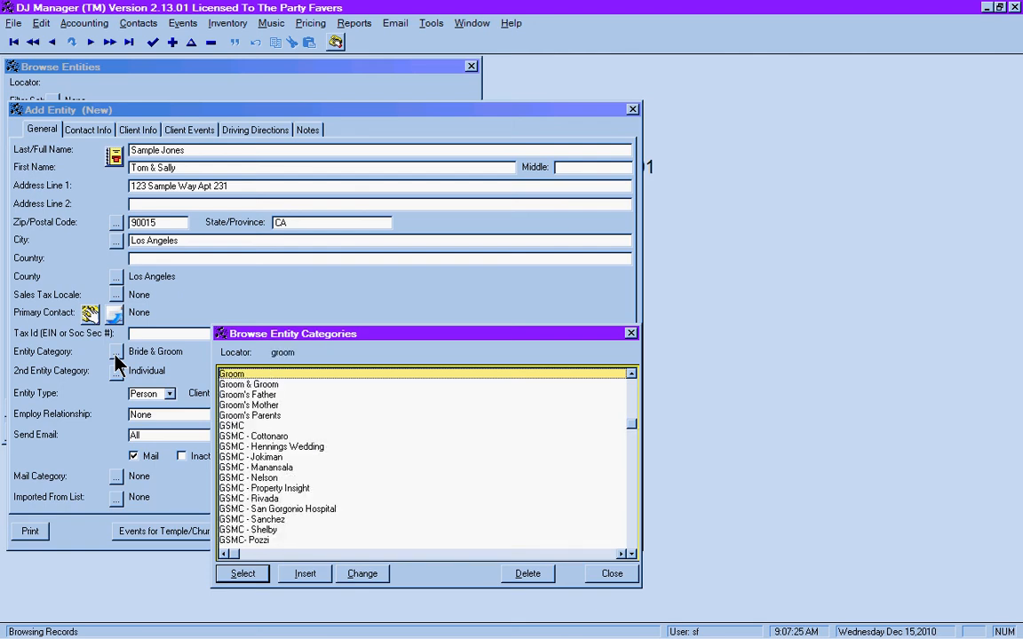
key(Down)
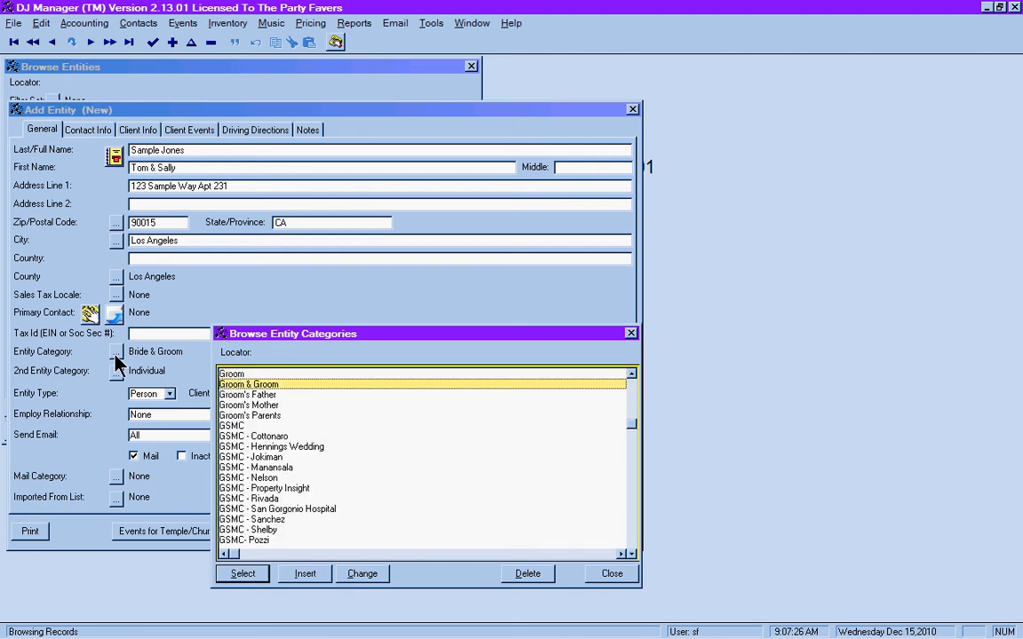
text(bride)
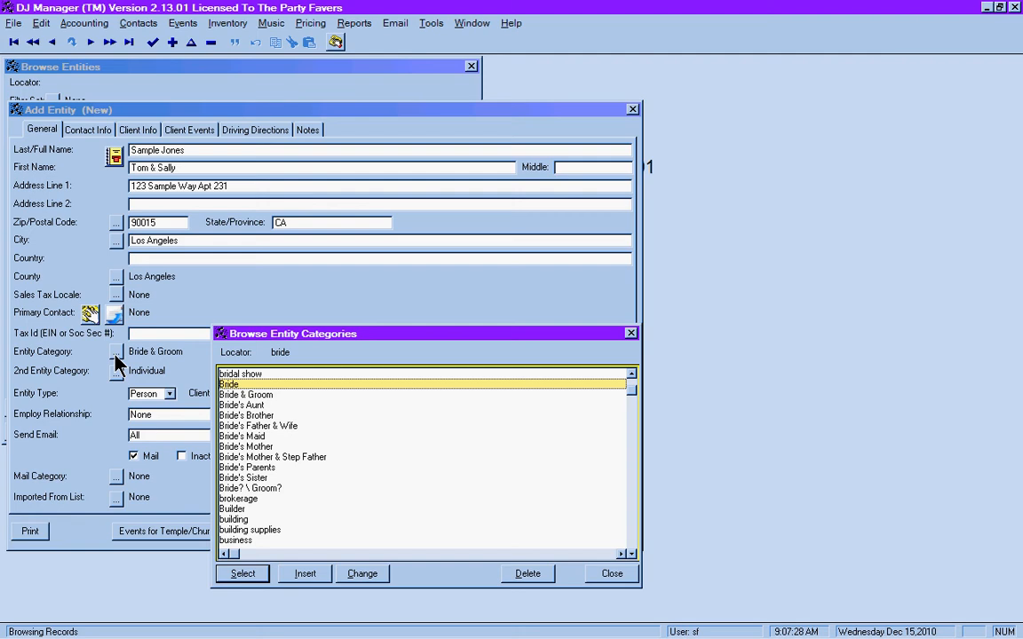
key(Down)
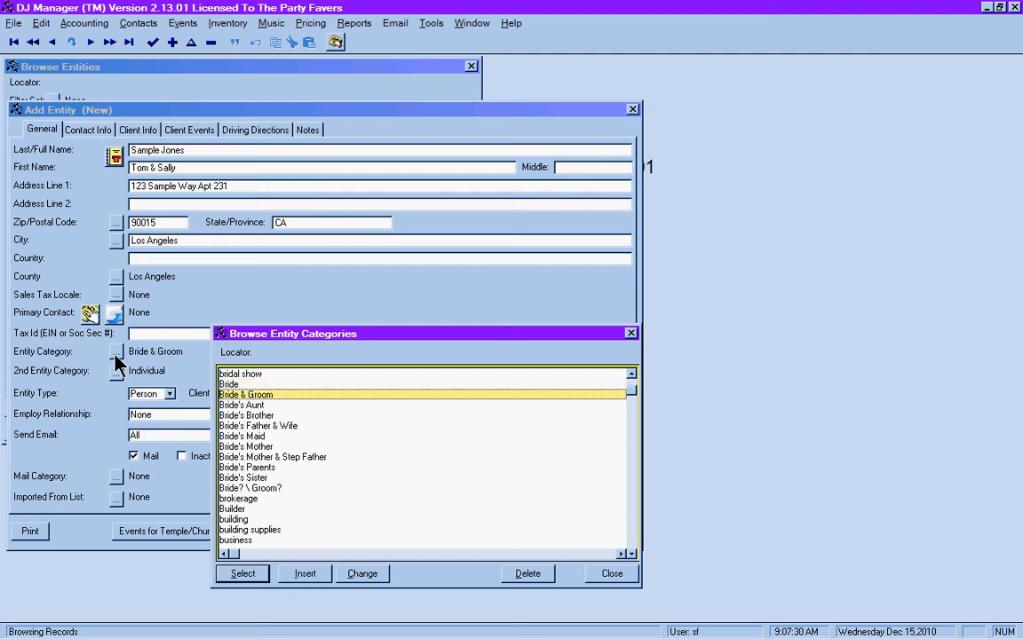
click(248, 577)
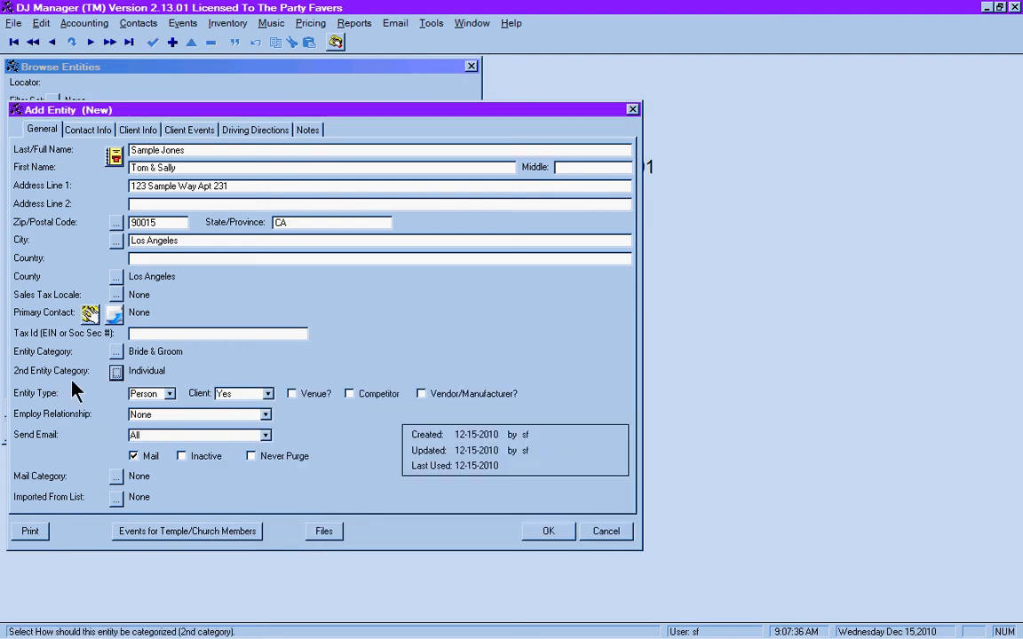
- Add Wedding as the second entity category and set the mail category to WedAlert
click(116, 373)
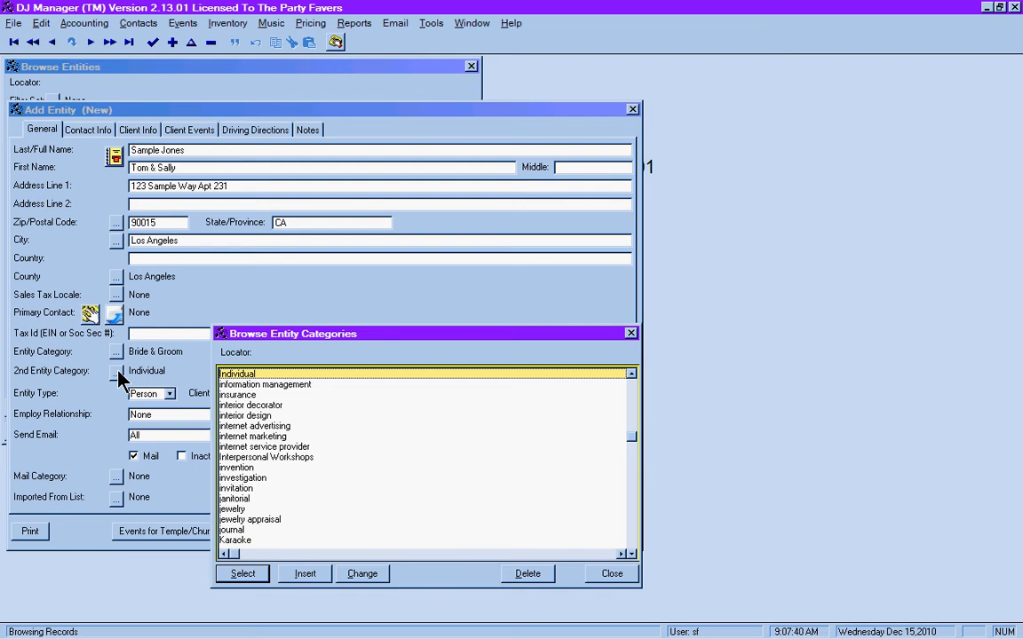
text(wedd)
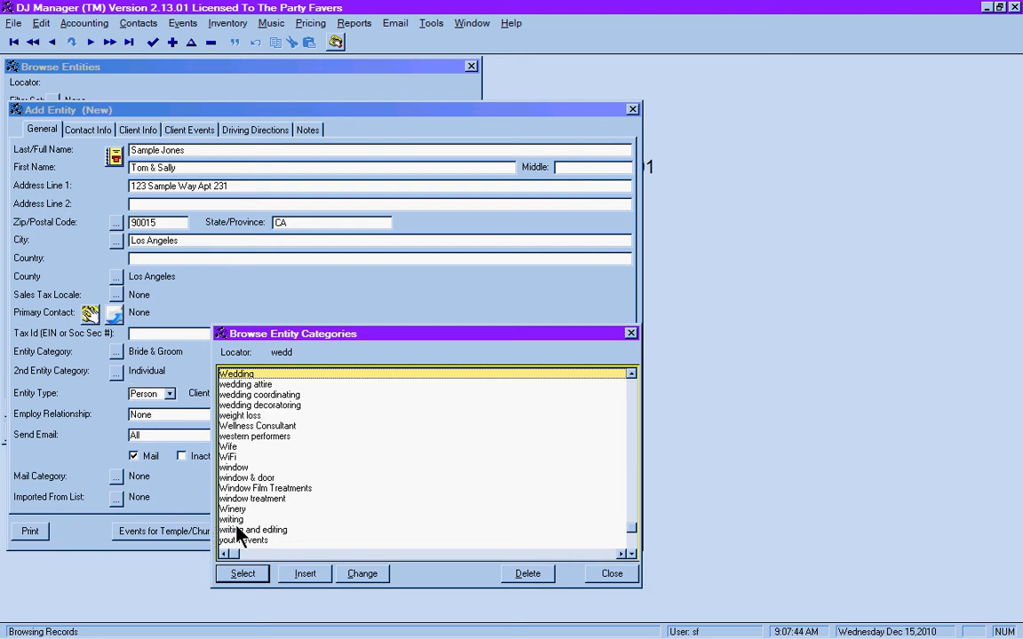
click(241, 574)
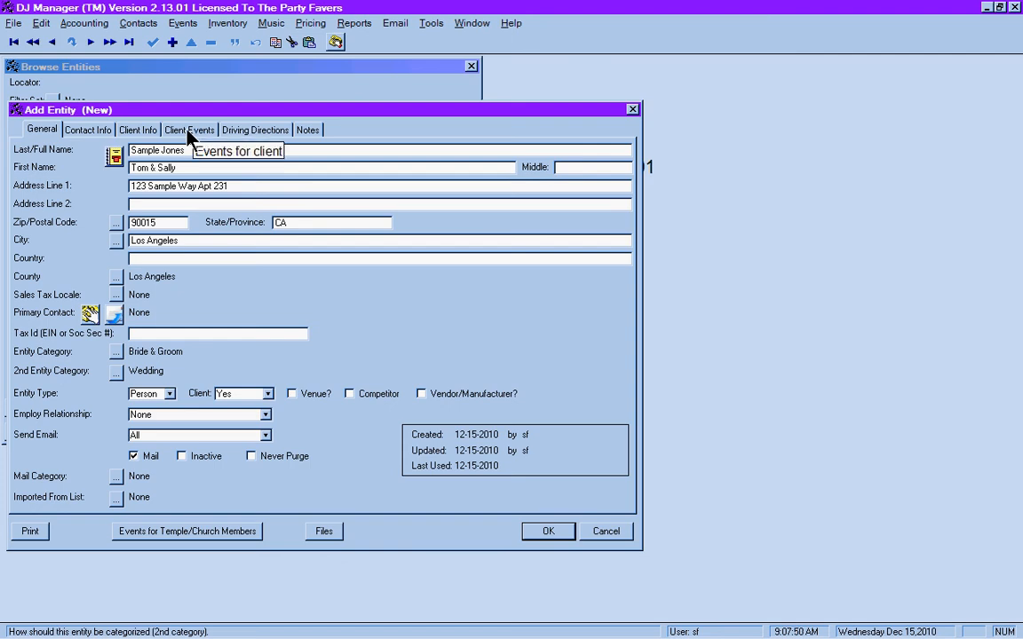
click(118, 478)
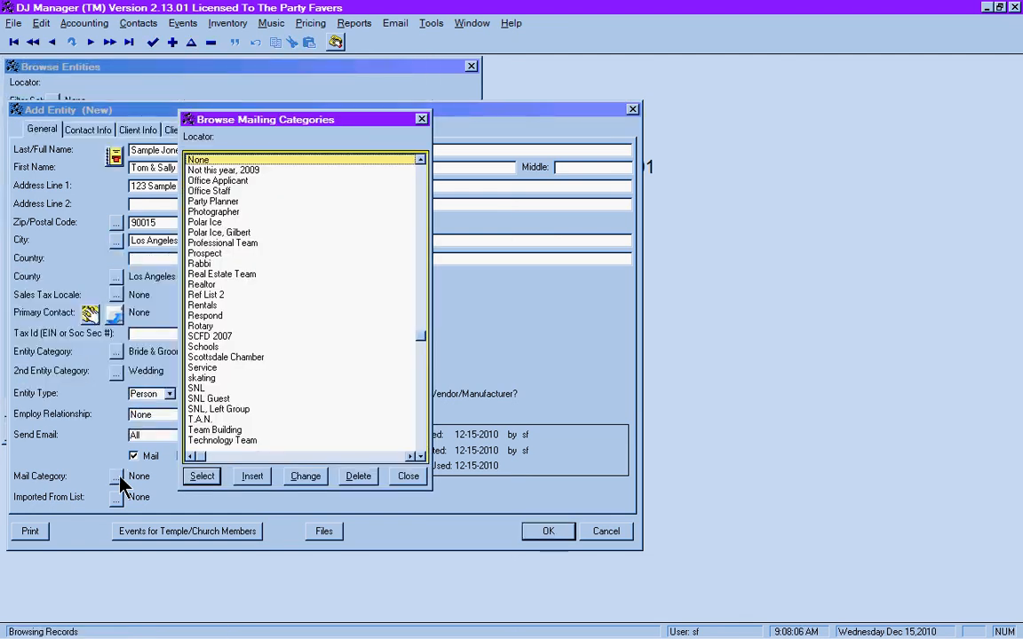
text(wed)
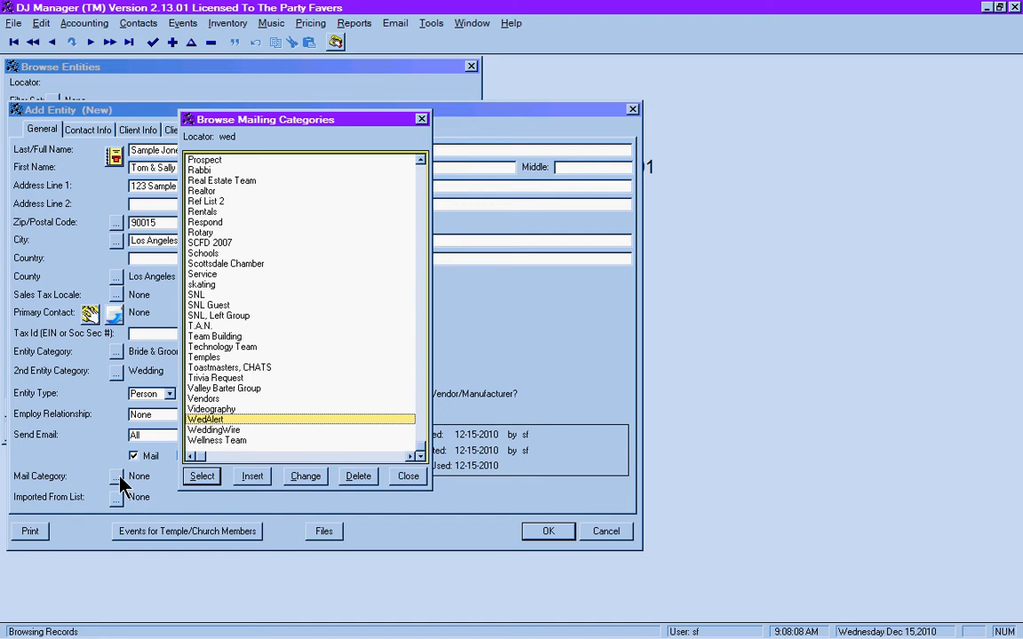
click(191, 482)
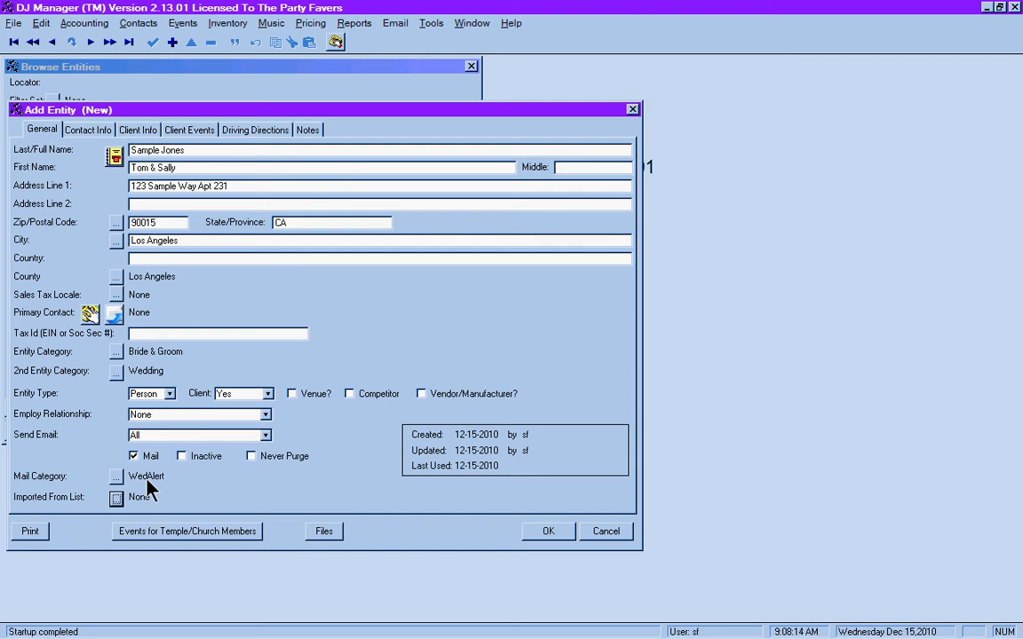
- On the Client Info tab, pick WedAlert from the advertising source list
click(139, 133)
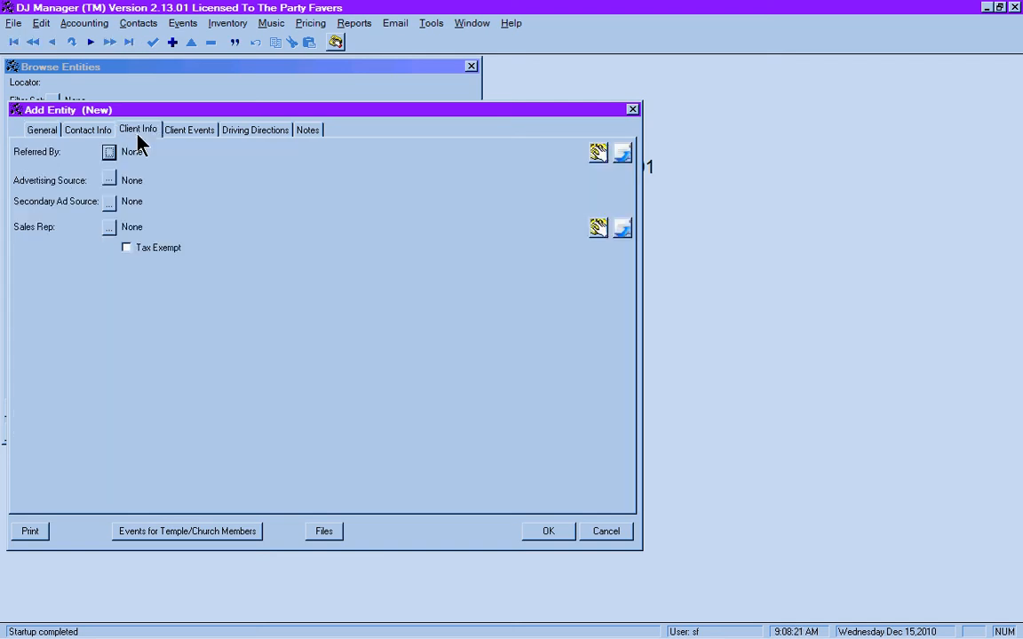
click(109, 182)
text(wed)
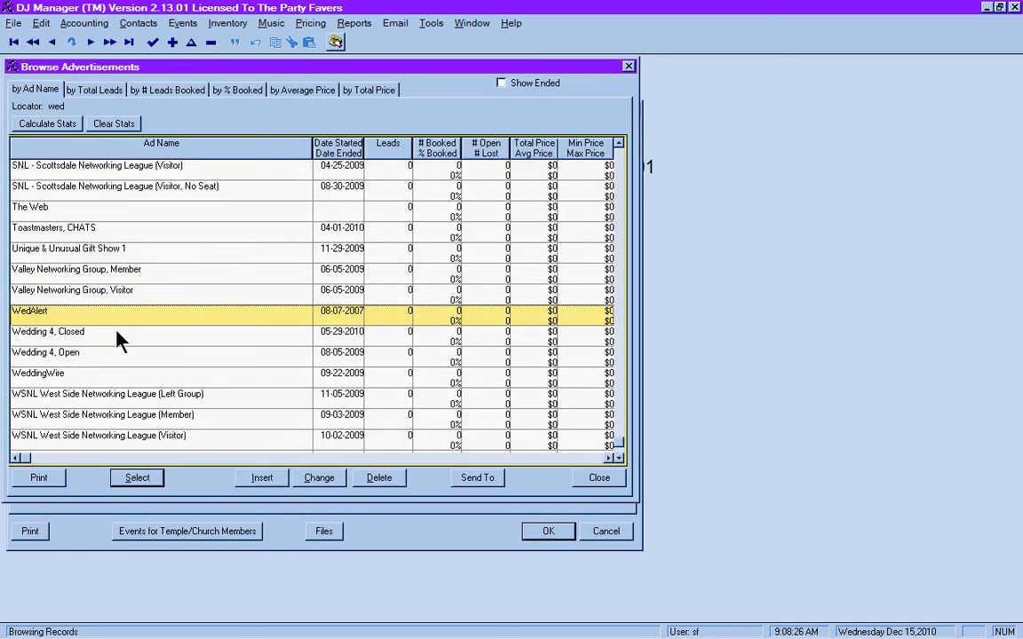
click(260, 482)
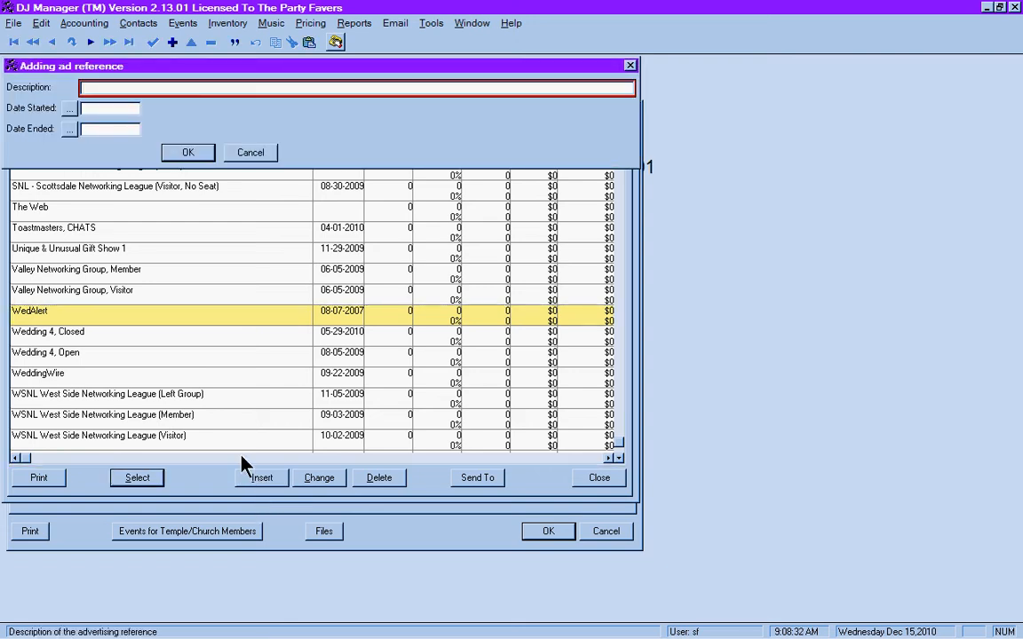
click(249, 153)
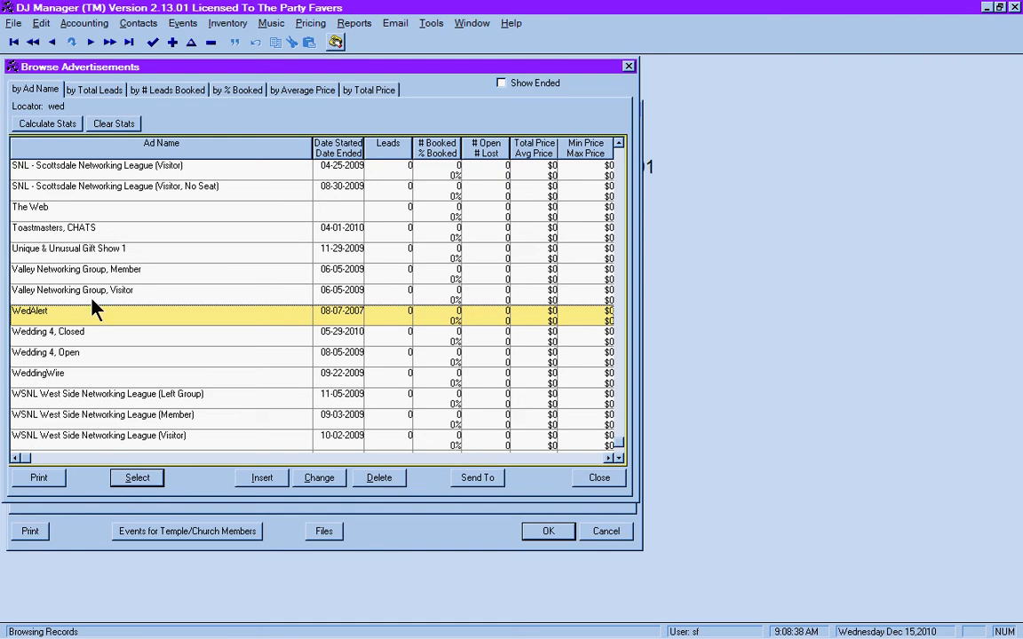
click(133, 478)
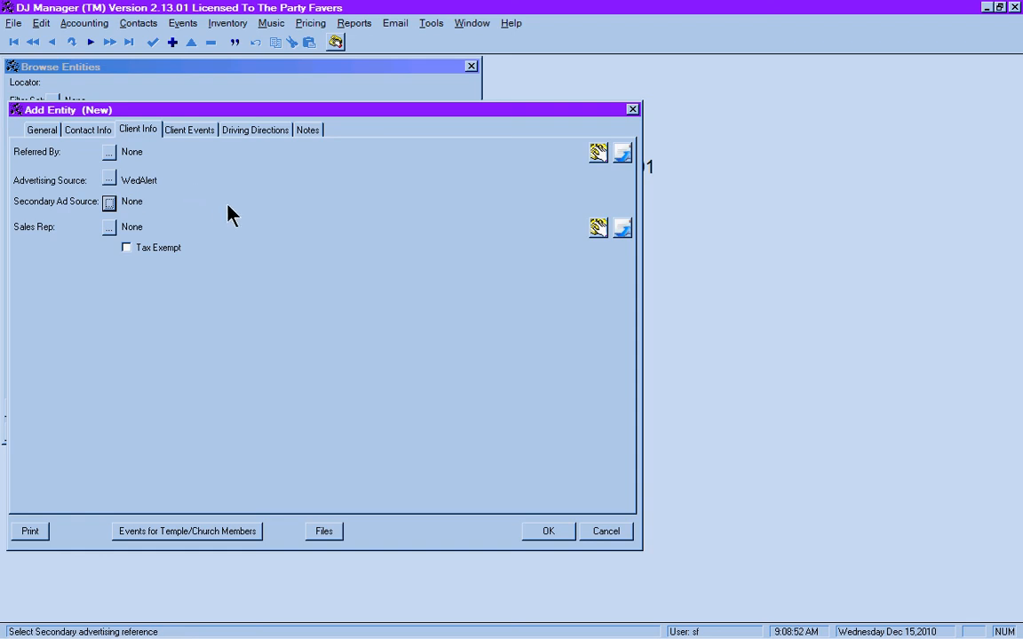
- Switch from the General tab to the Contact Info tab of Add Entity
click(37, 133)
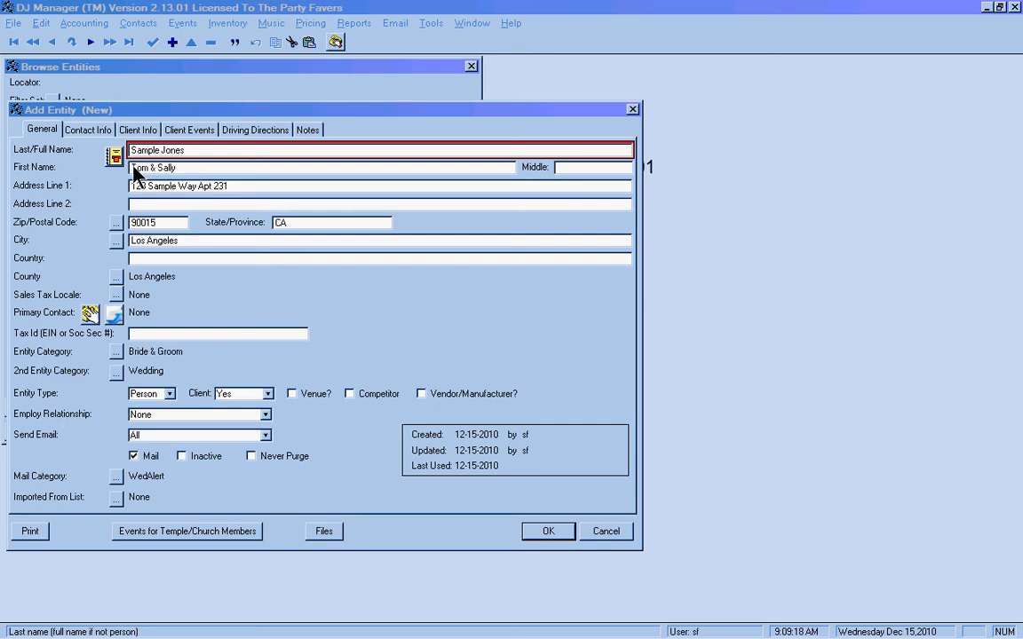
click(33, 115)
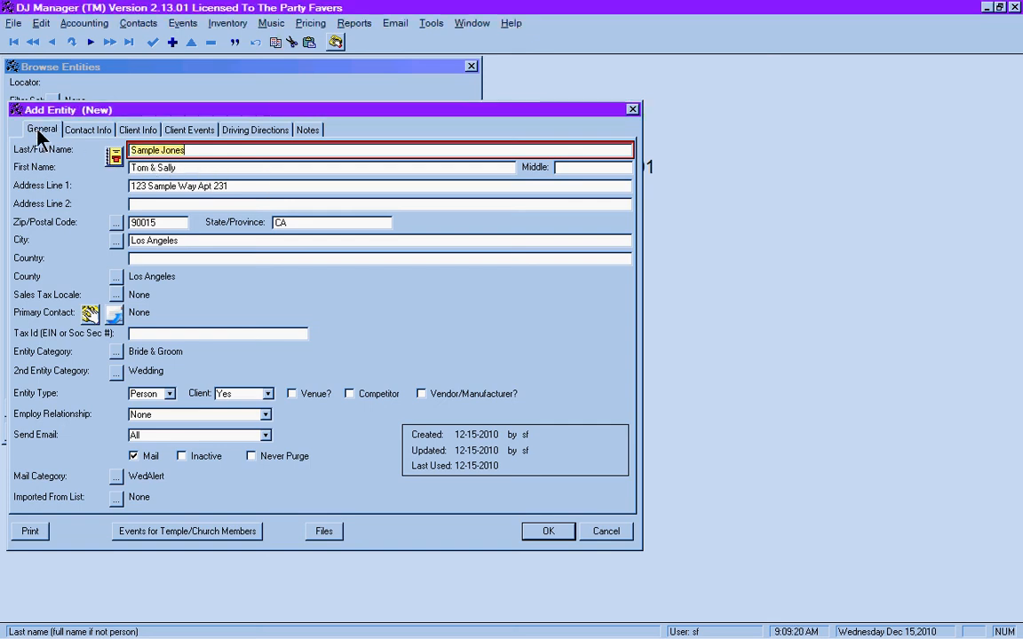
click(80, 135)
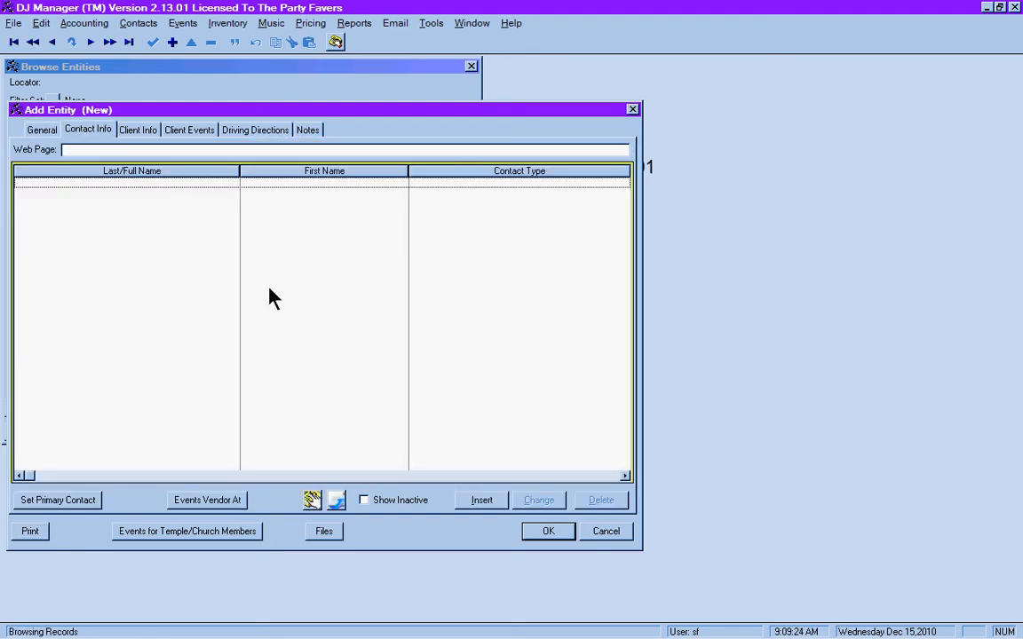
- Insert a contact with Same As Entity ticked and browse salutations down to Mr & Mrs
click(484, 500)
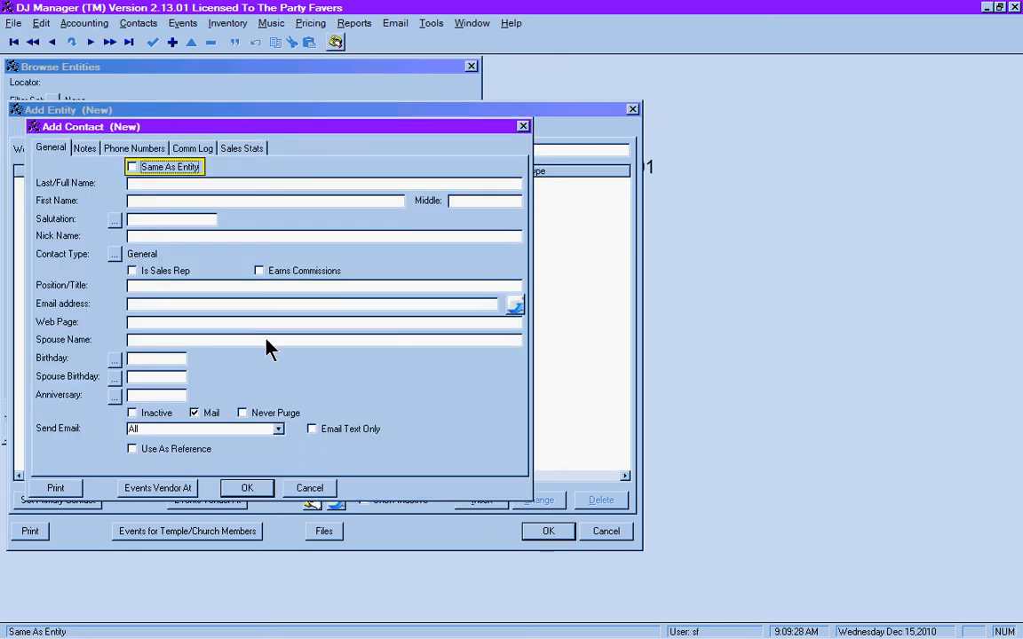
click(131, 167)
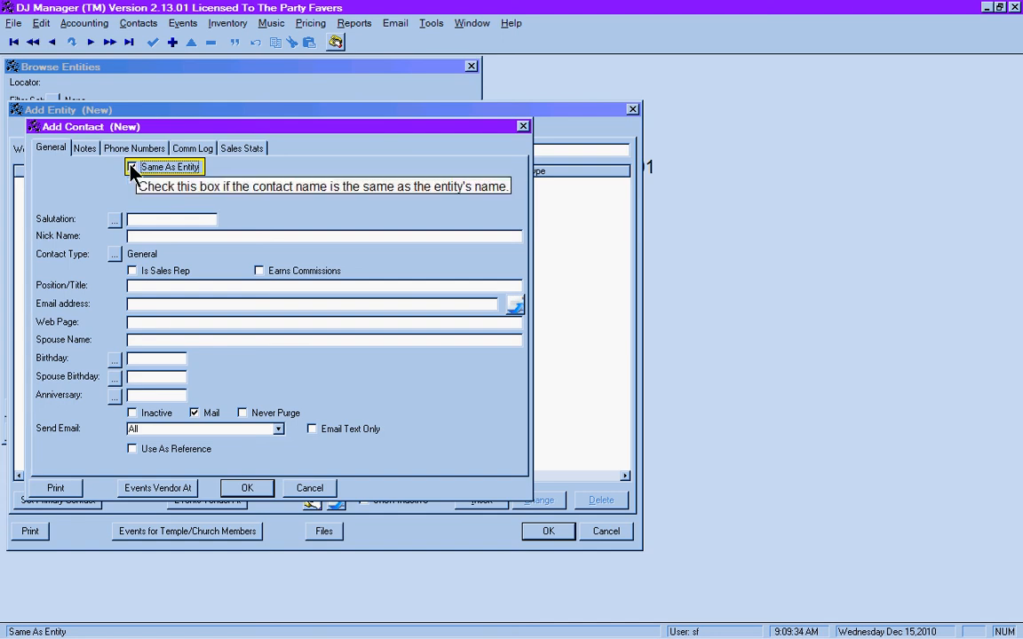
click(115, 223)
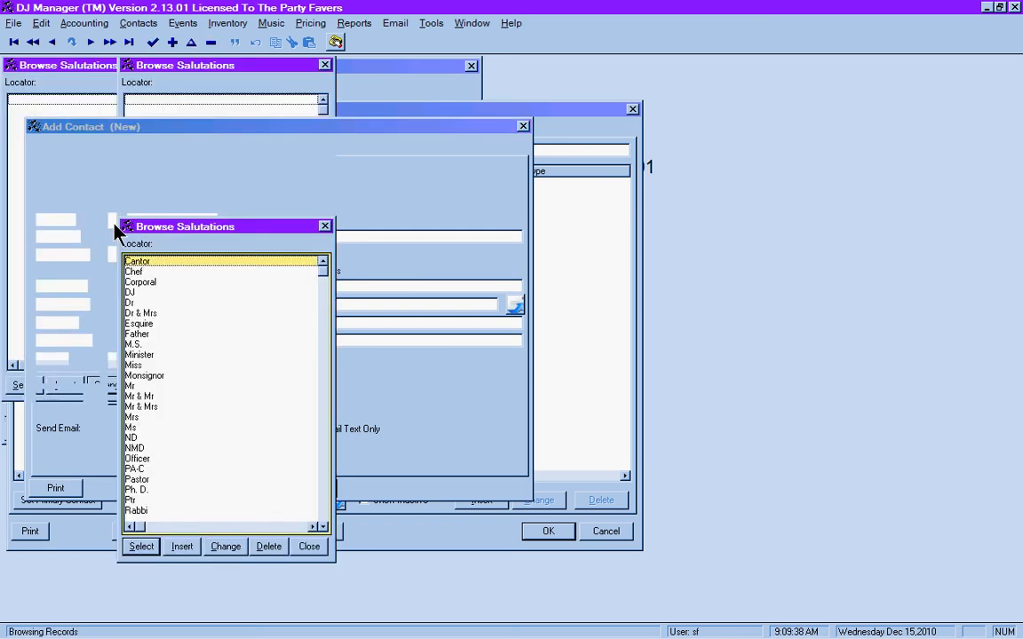
text(mr)
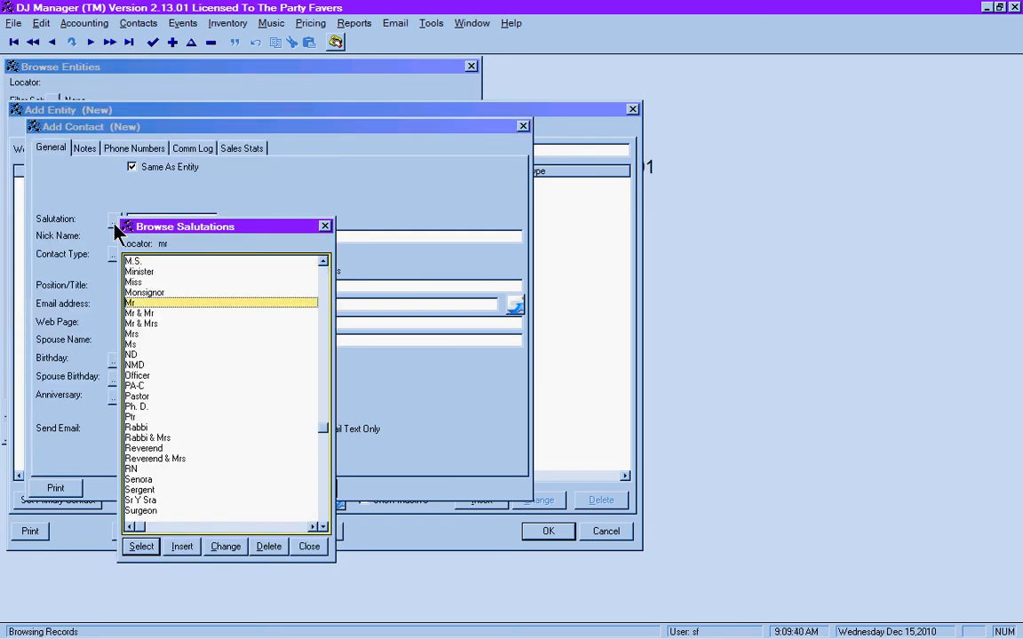
key(Down)
key(Down)
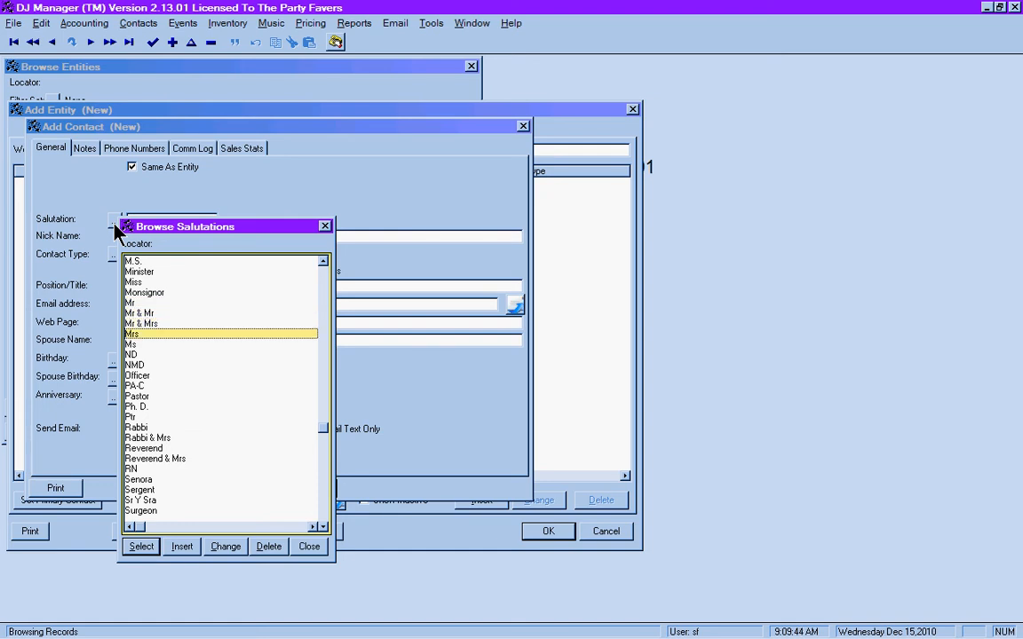
text(dr)
key(Down)
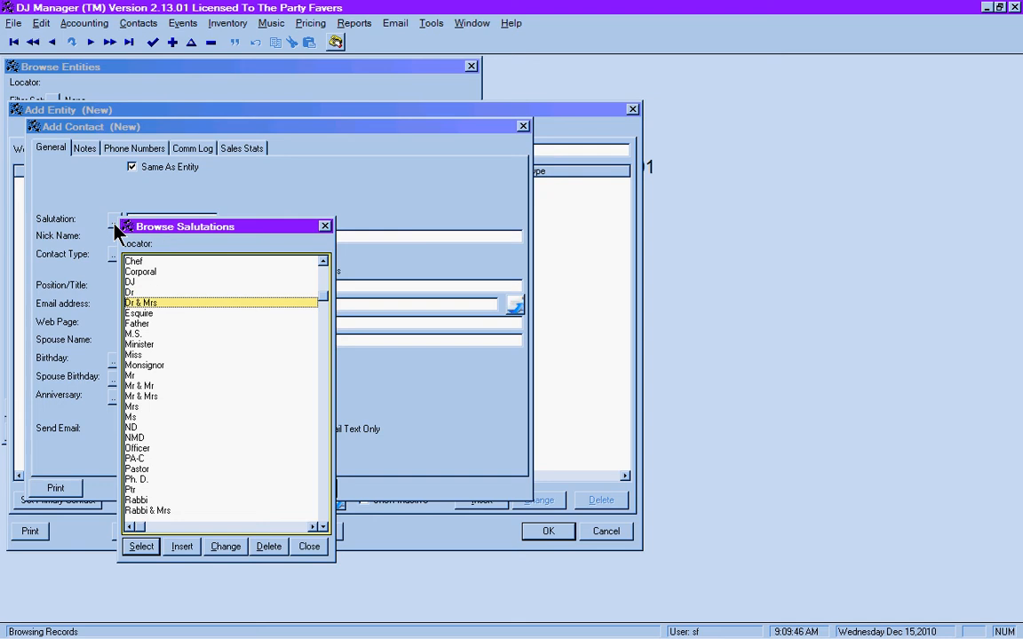
key(Up)
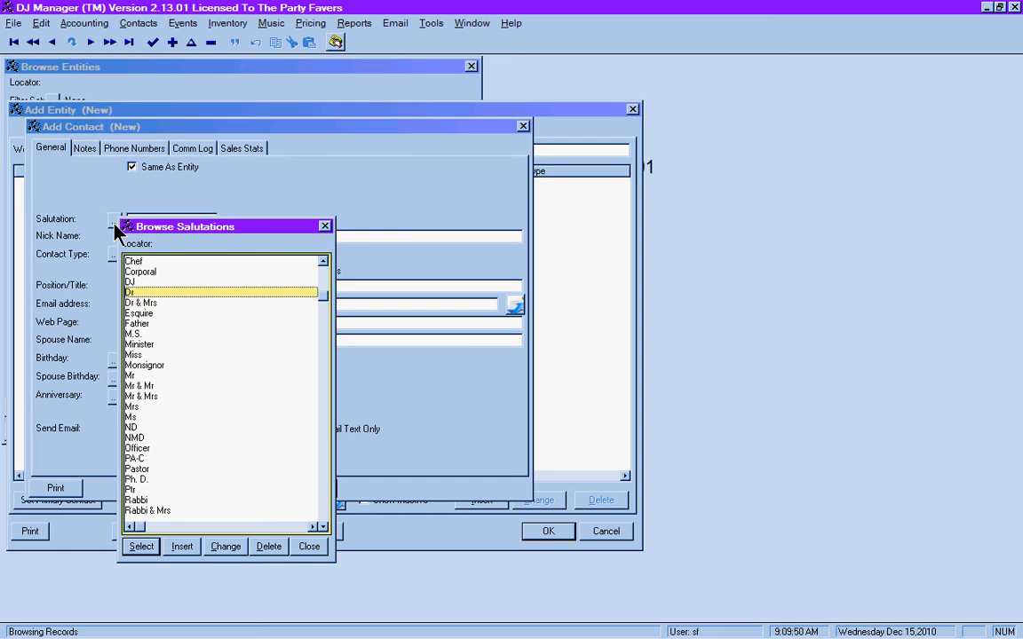
text(mr)
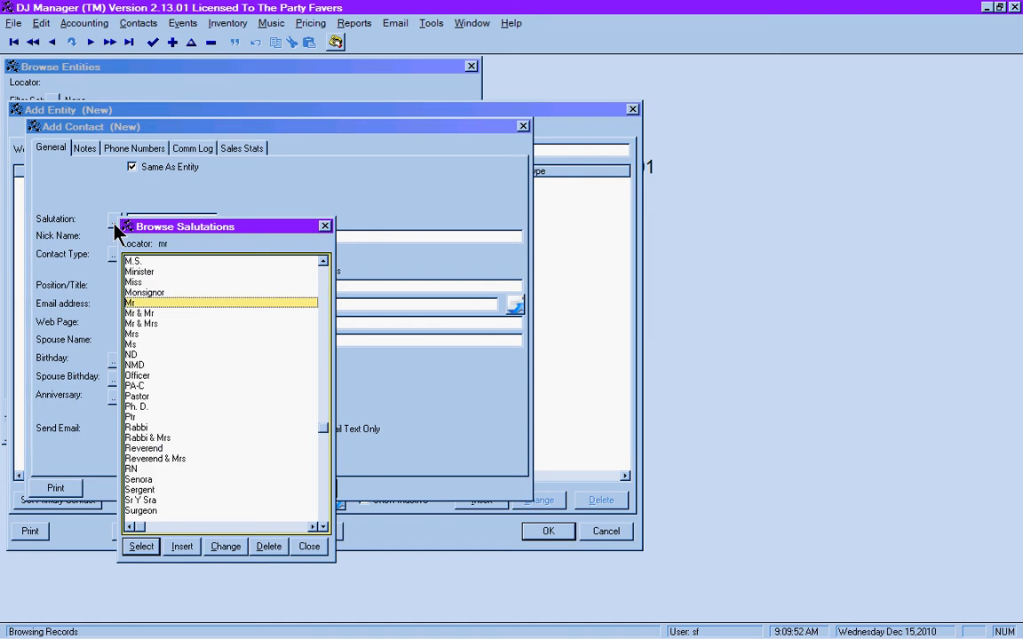
key(Down)
key(Down)
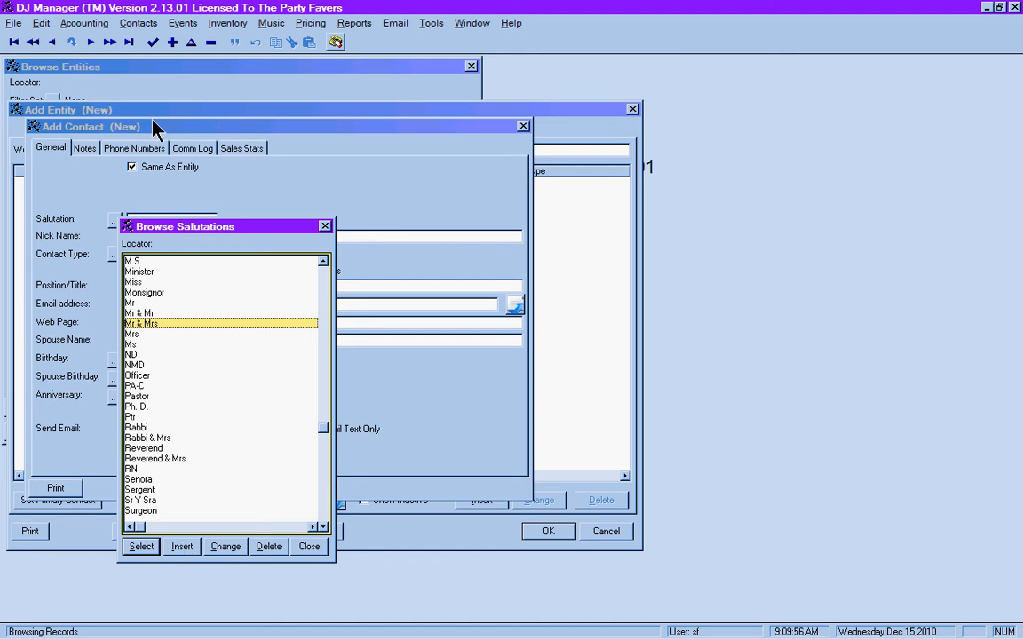
- Add the 'Mr & Dr' salutation, then select 'Mr & Mrs' for the contact
click(180, 548)
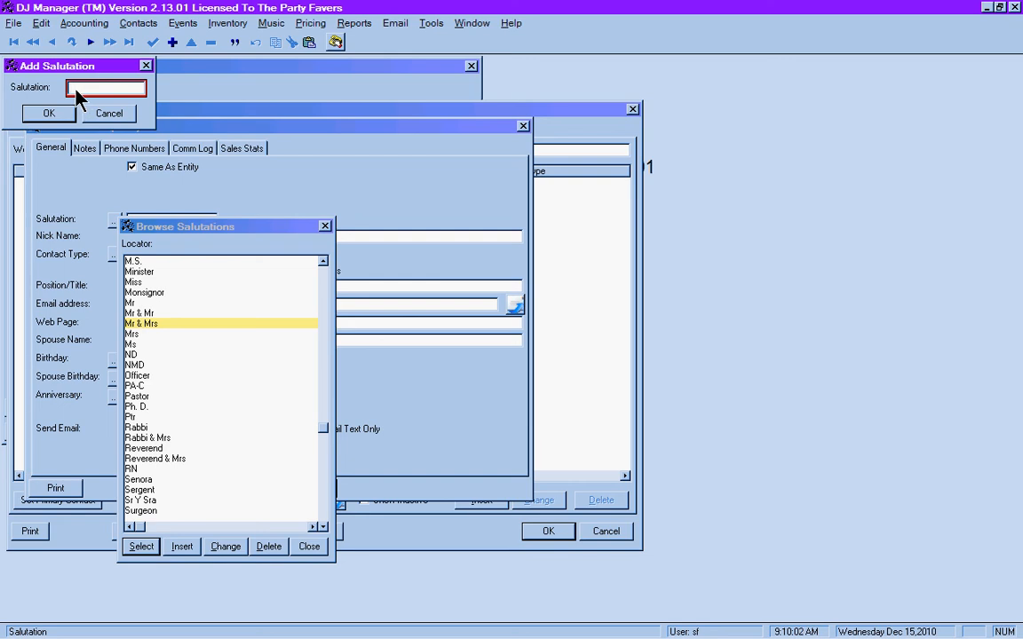
text(Mr & Dr)
click(47, 113)
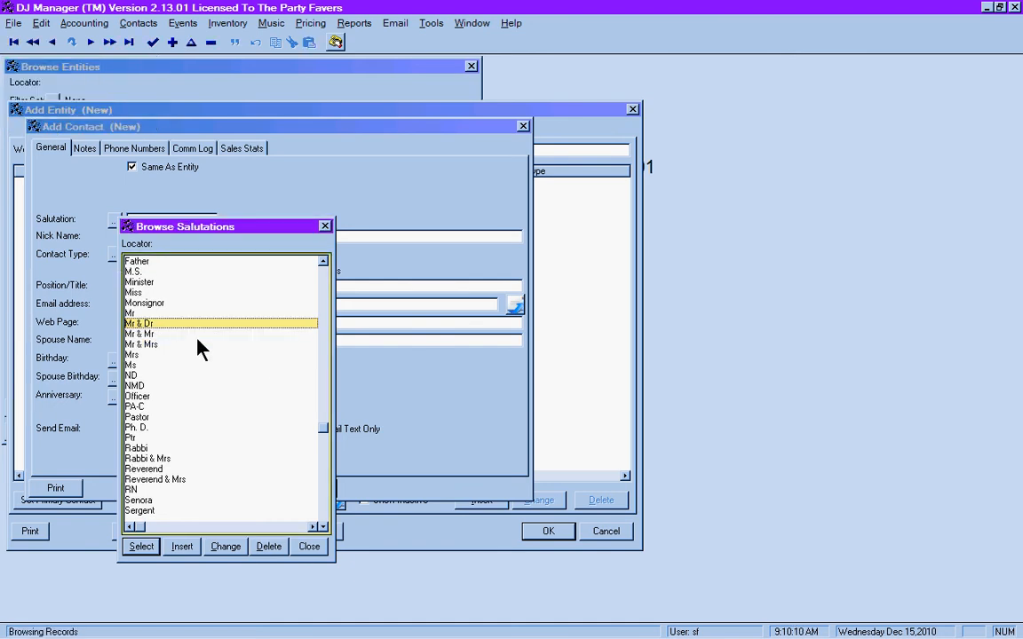
click(140, 346)
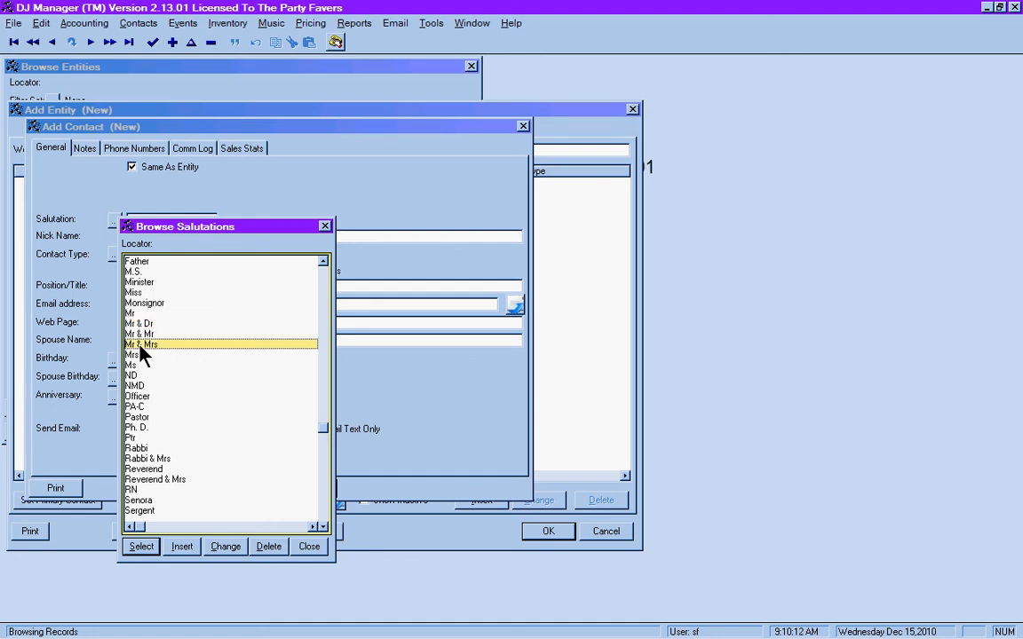
click(145, 547)
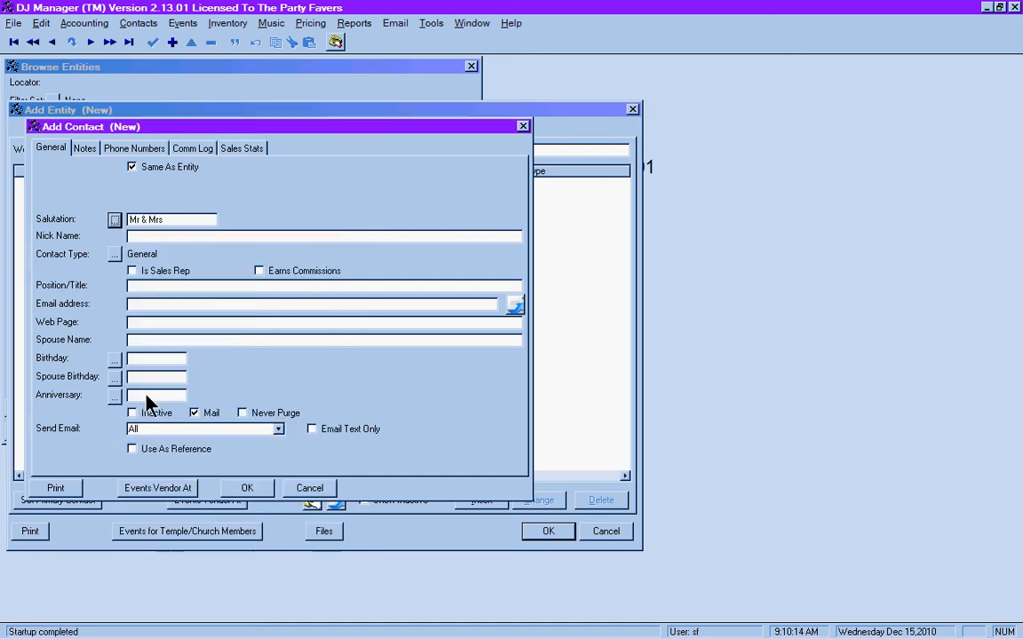
- Set the contact type to Bride & Groom and enter 'Bride & Groom' as position/title
click(115, 254)
text(bride)
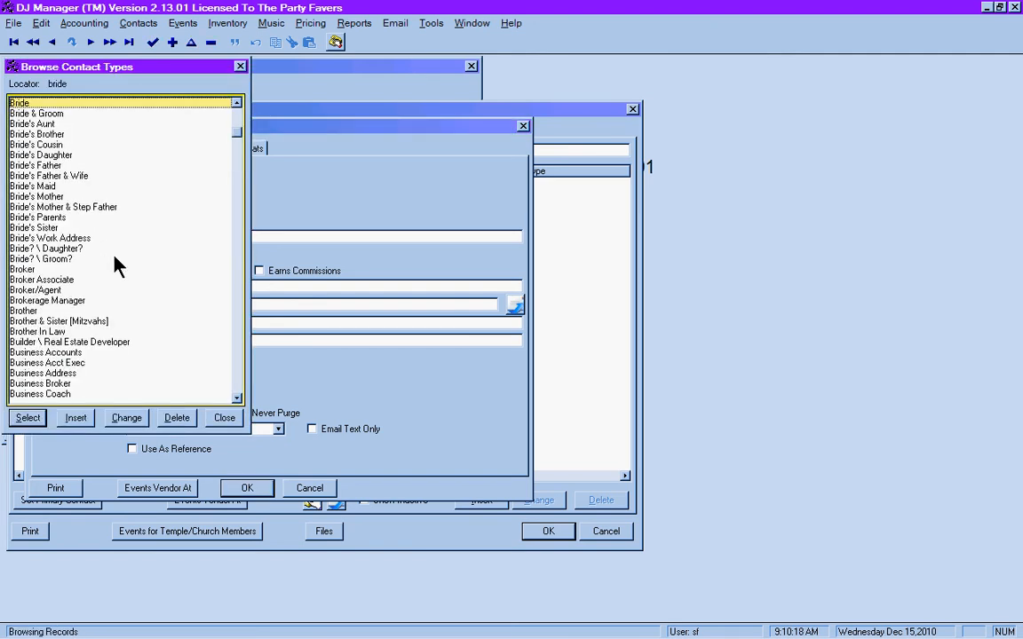
key(Down)
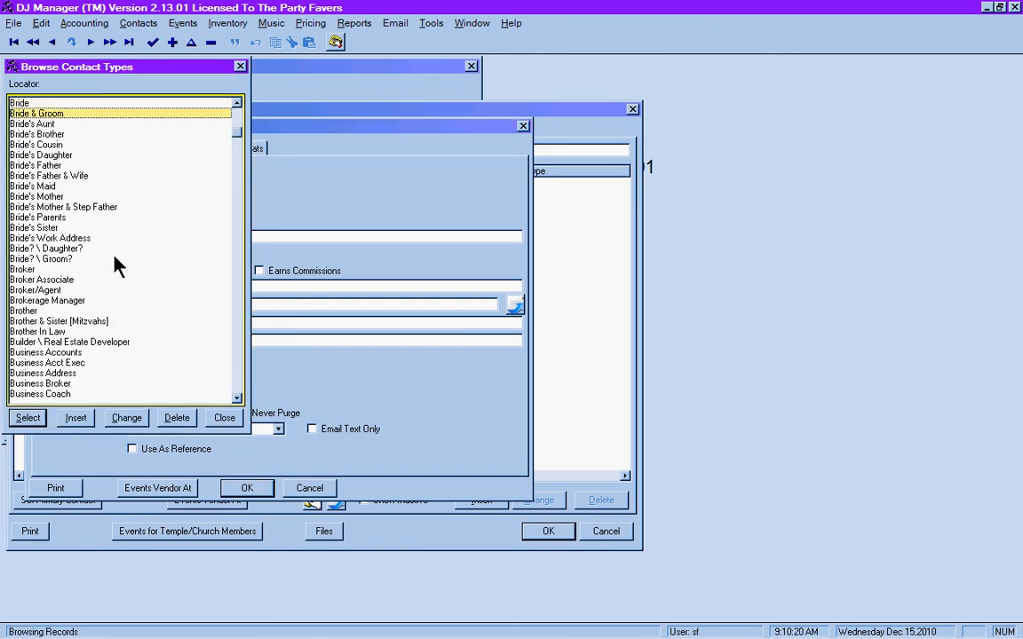
key(Return)
key(Tab)
key(Tab)
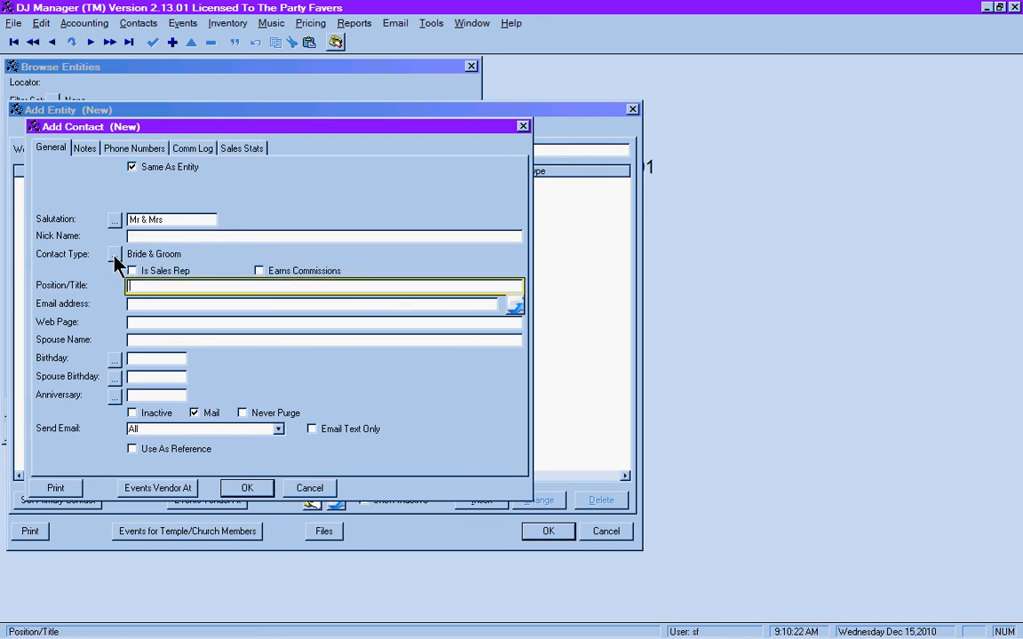
text(Bride & Groom)
key(Tab)
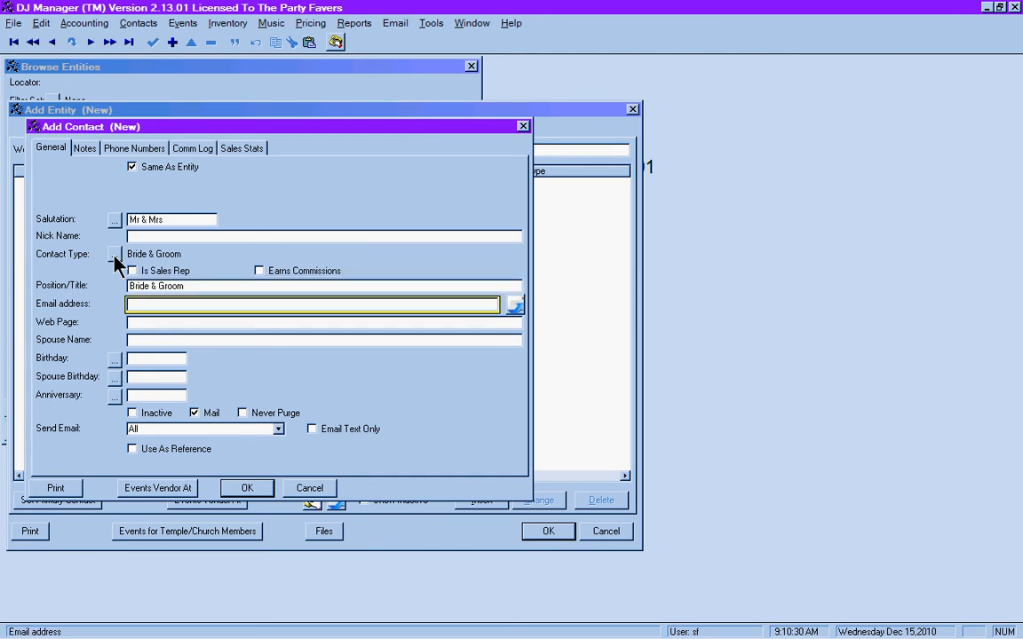
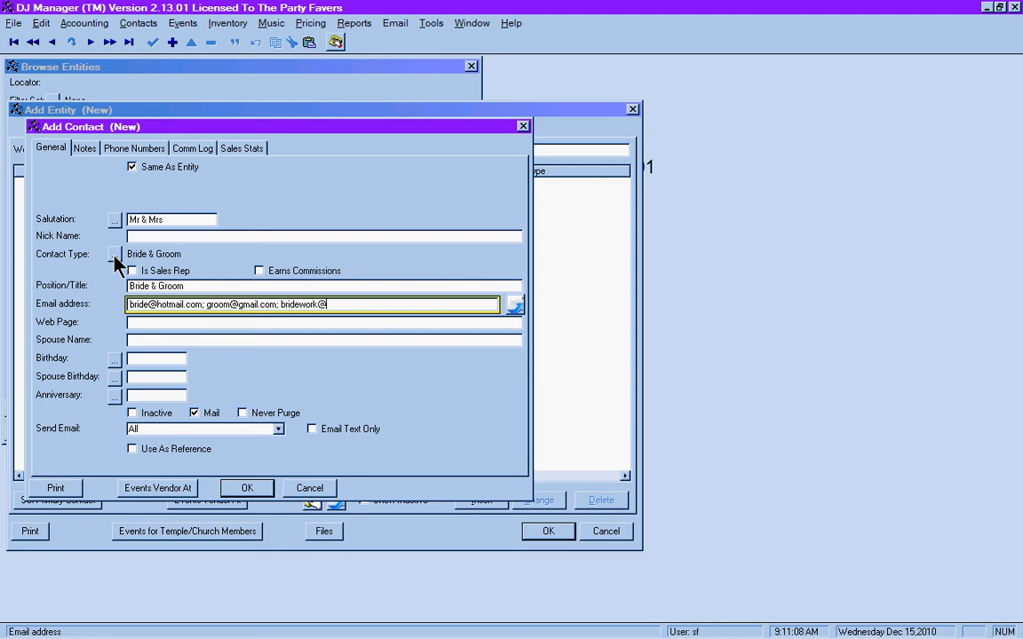
- Enter the bride's, groom's and bride's work e-mail addresses, separated by semicolons
click(148, 324)
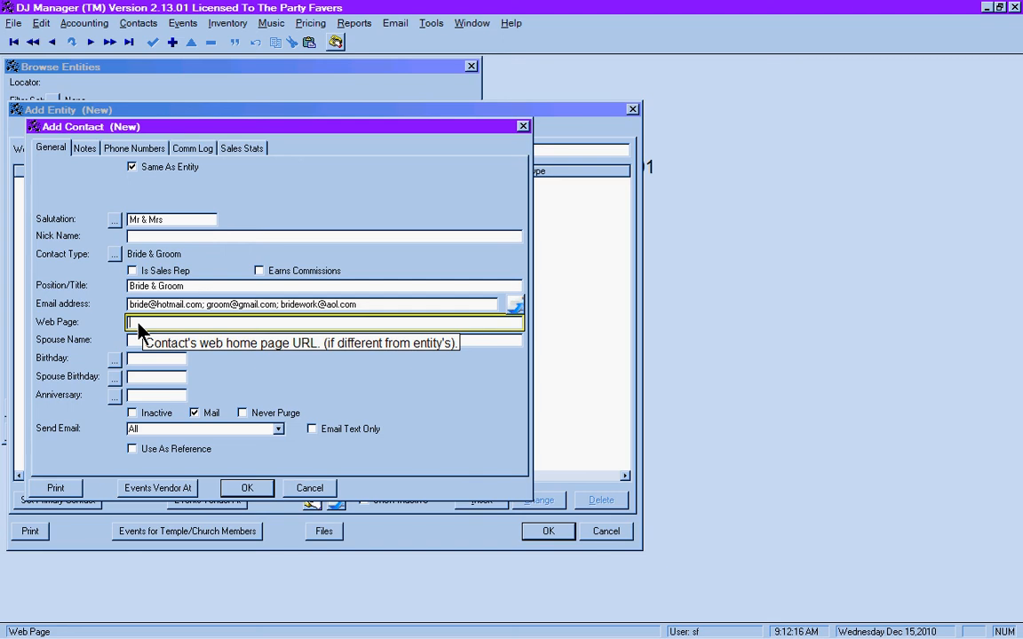
text(sc)
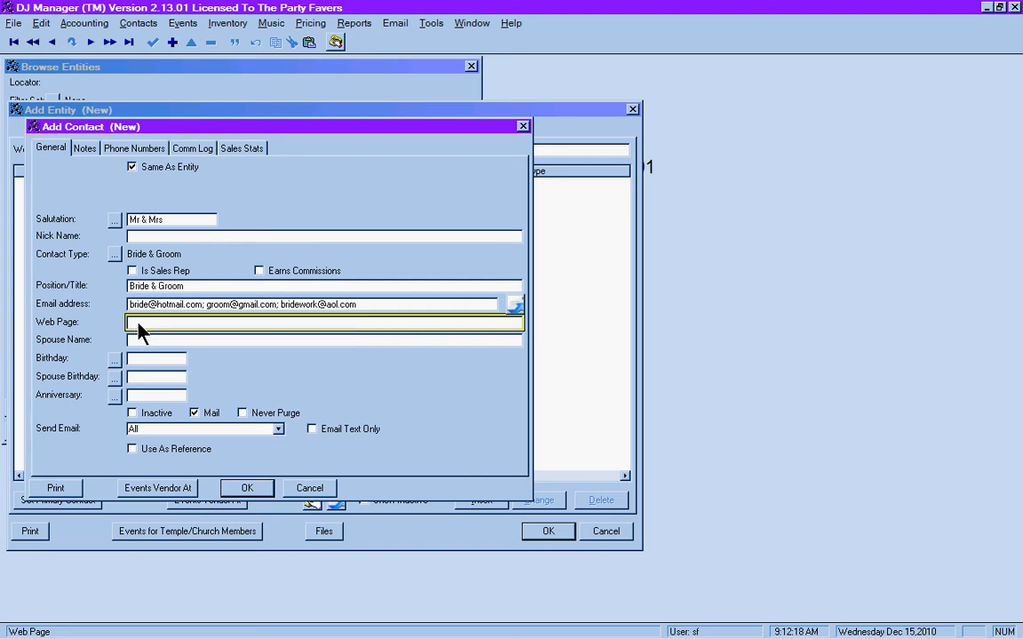
text(www.thepartyfavers.com)
key(Tab)
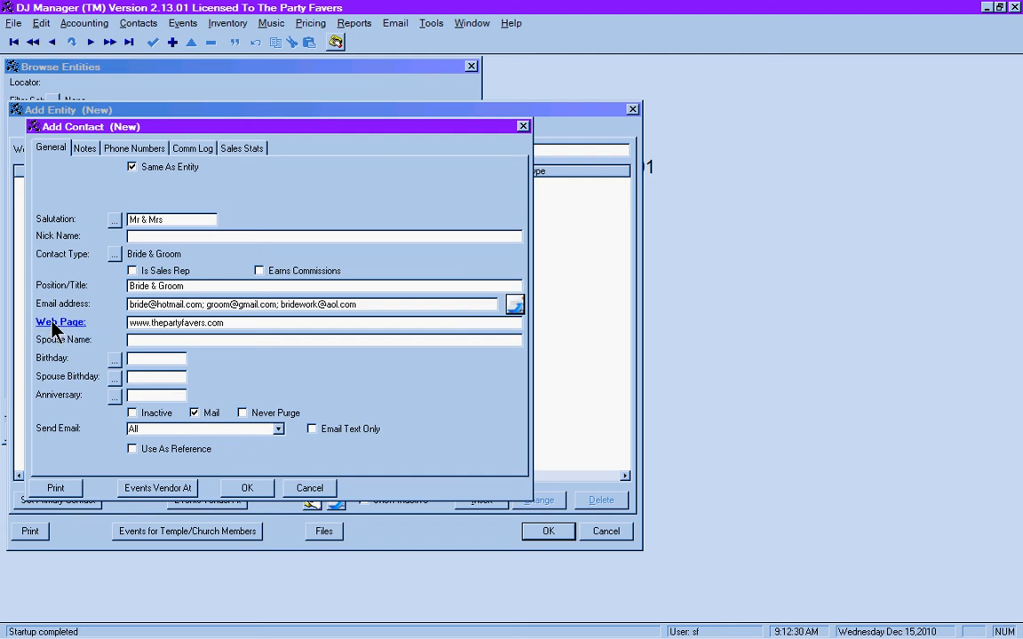
click(227, 325)
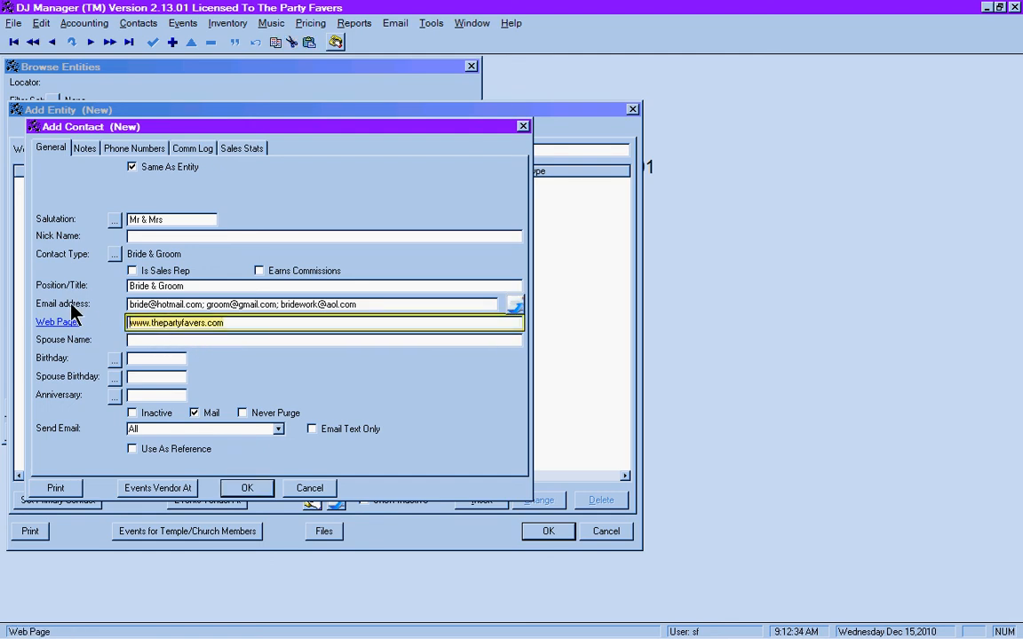
key(shift+End)
key(Delete)
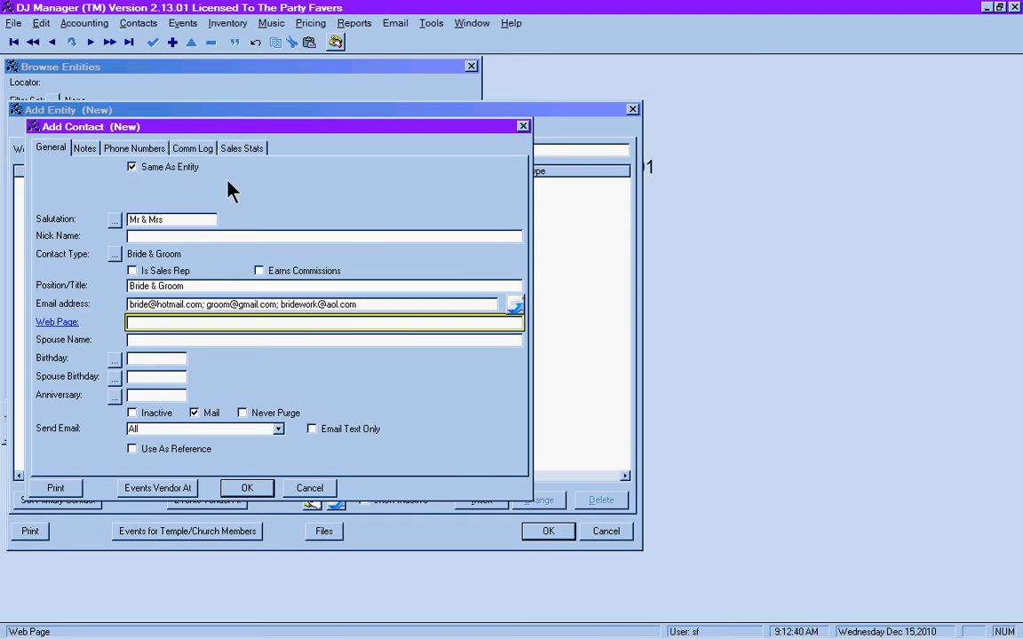
click(145, 340)
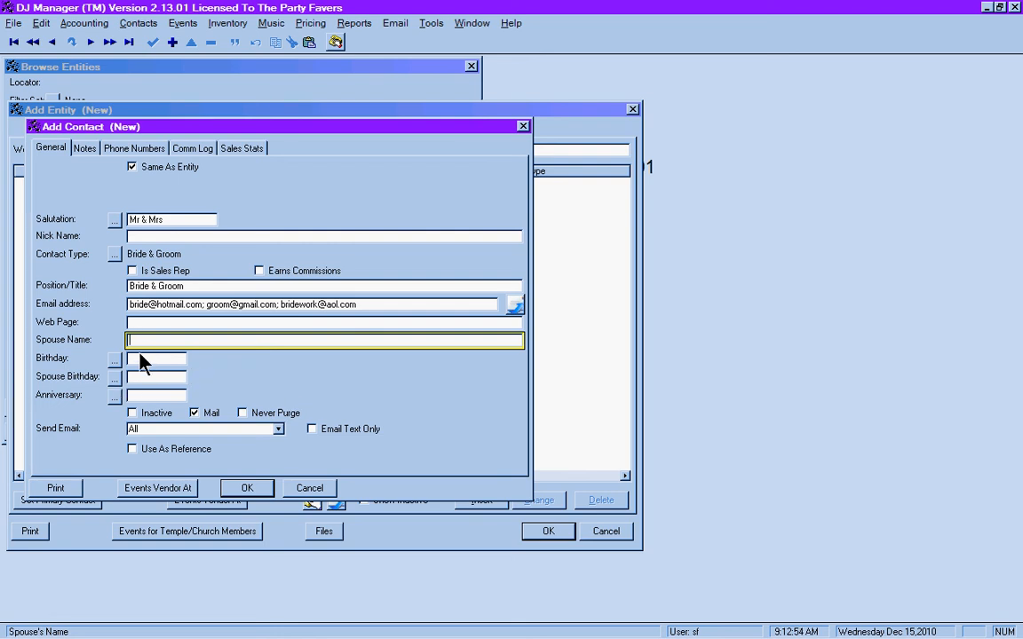
- Enter the birthday 10-21-1960 and the spouse birthday 03-15-1965
click(149, 361)
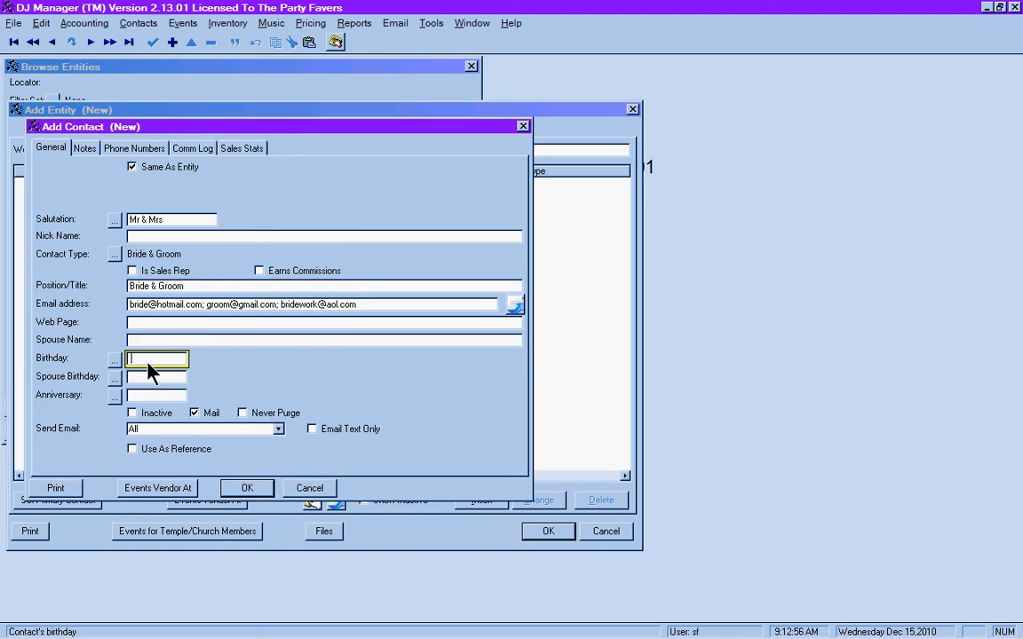
text(10-21-)
text(1960)
key(Tab)
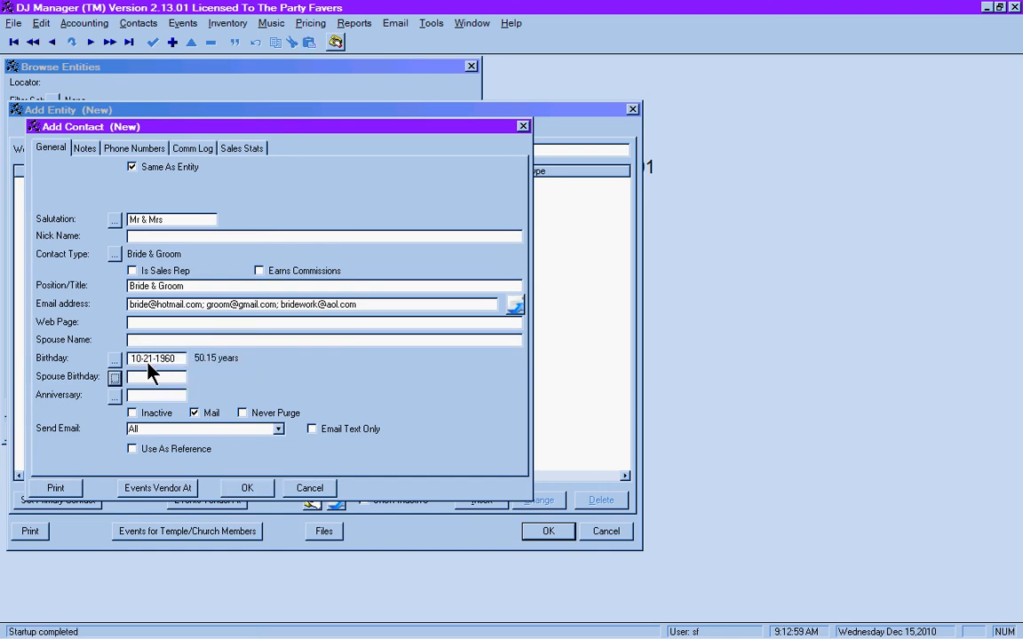
key(Tab)
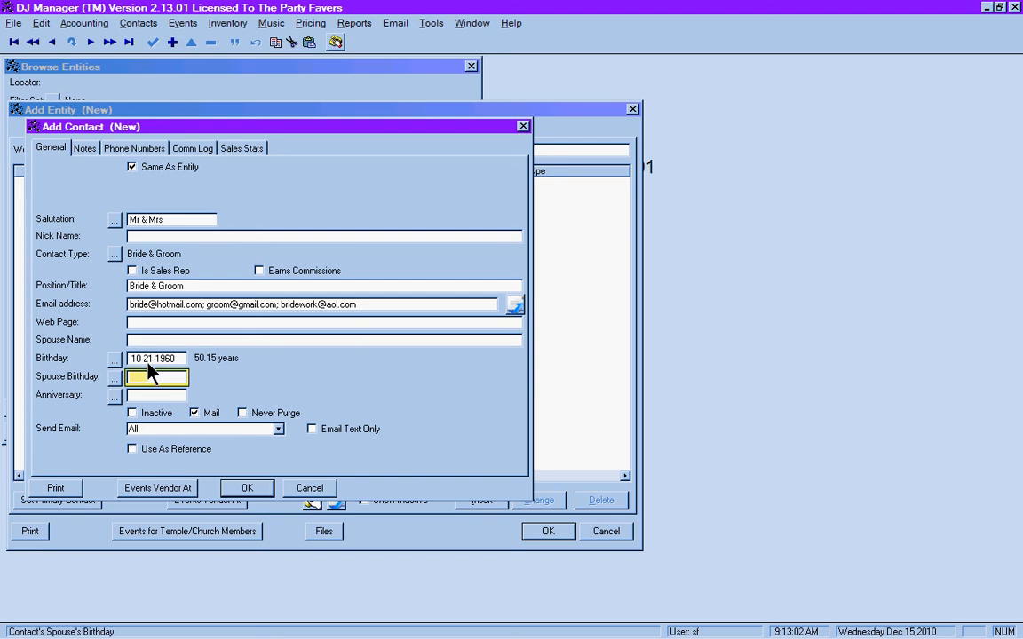
text(03-15-1965)
key(Tab)
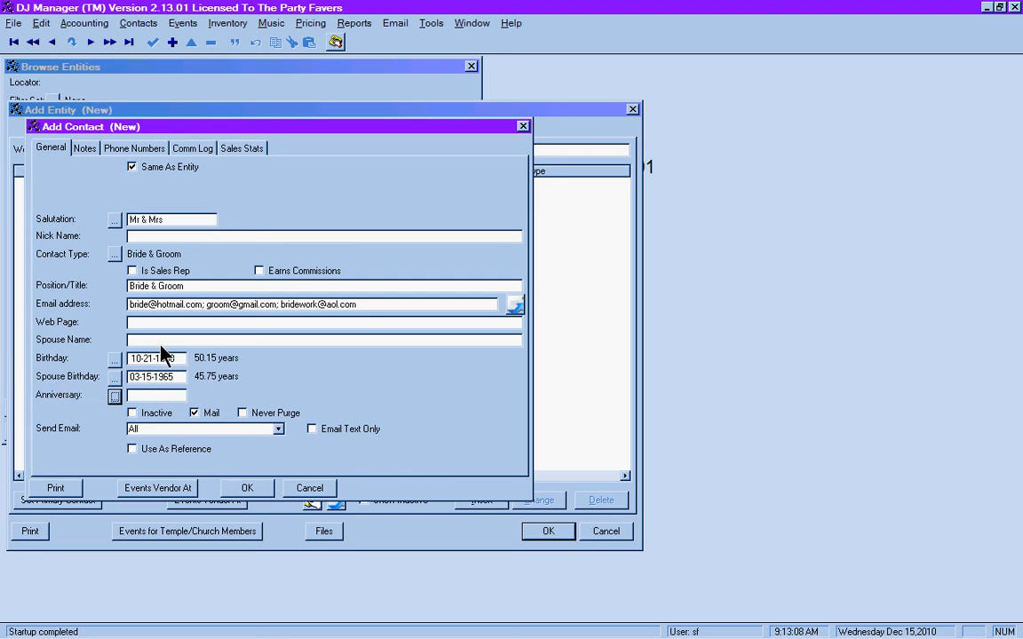
- Fill in the spouse's name on the contact
click(158, 343)
text(Sally)
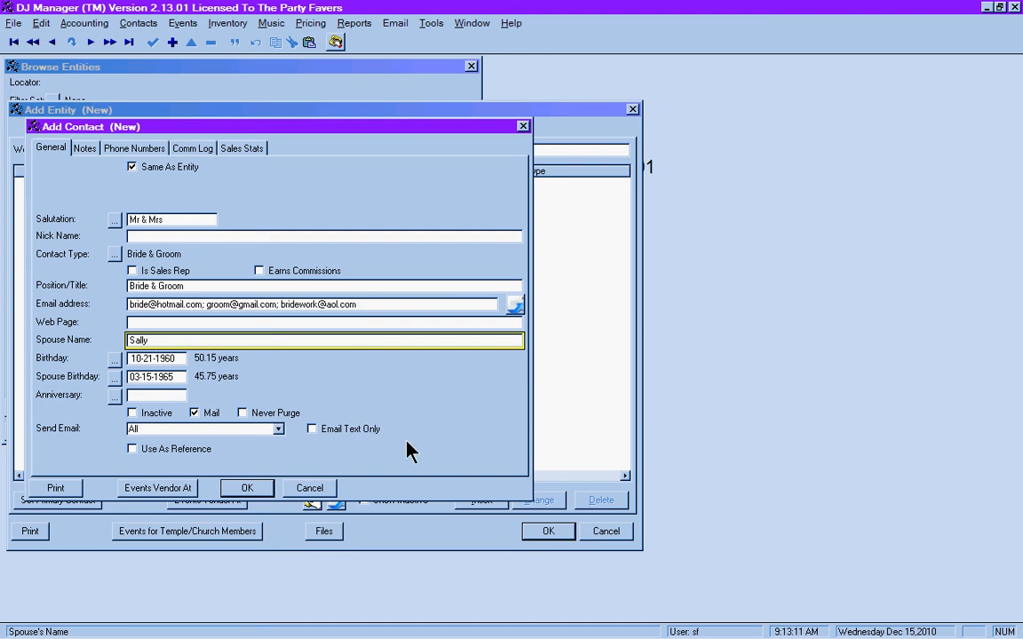
key(Tab)
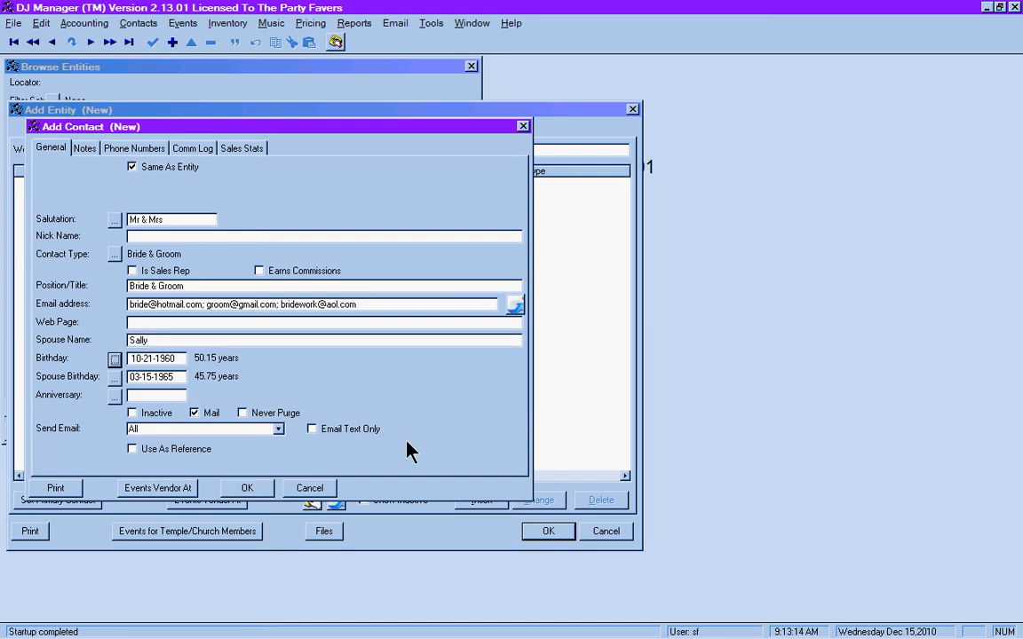
key(Tab)
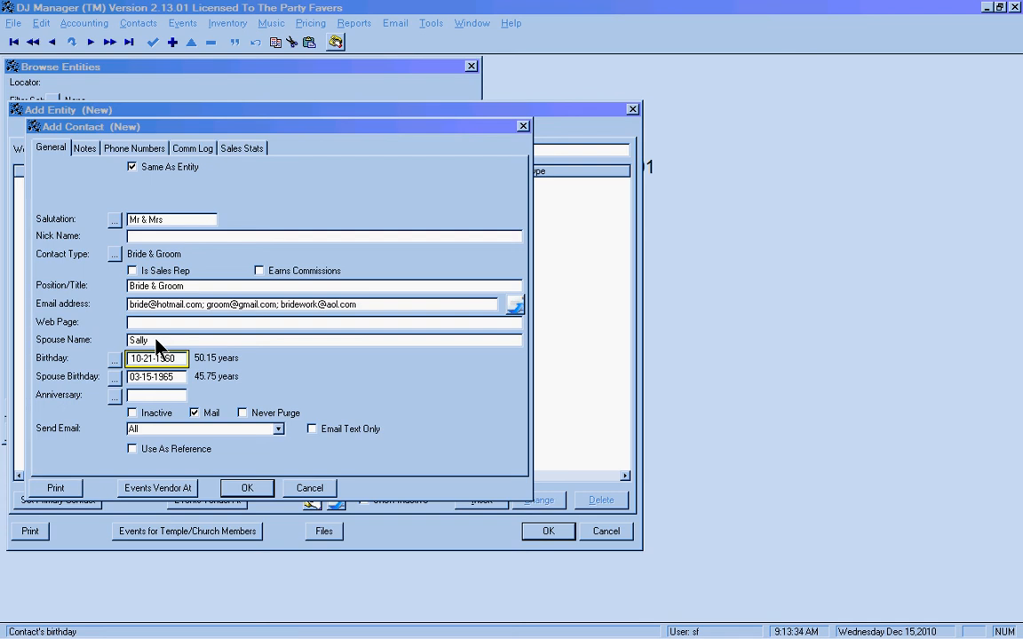
click(137, 397)
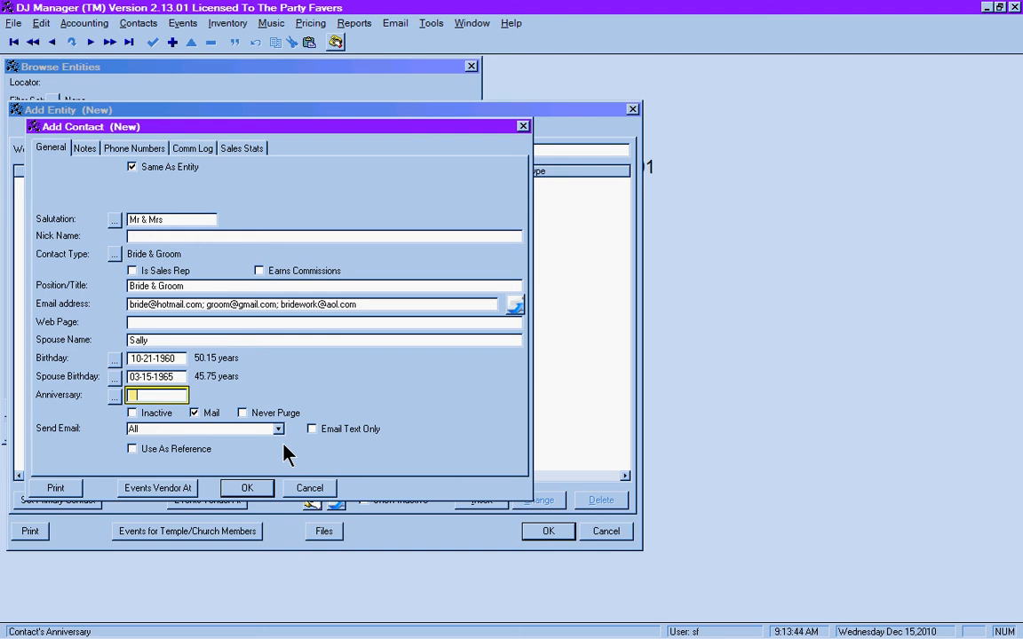
- Set the anniversary date to 05-12-2011 by typing 1252011
text(1252011)
key(Tab)
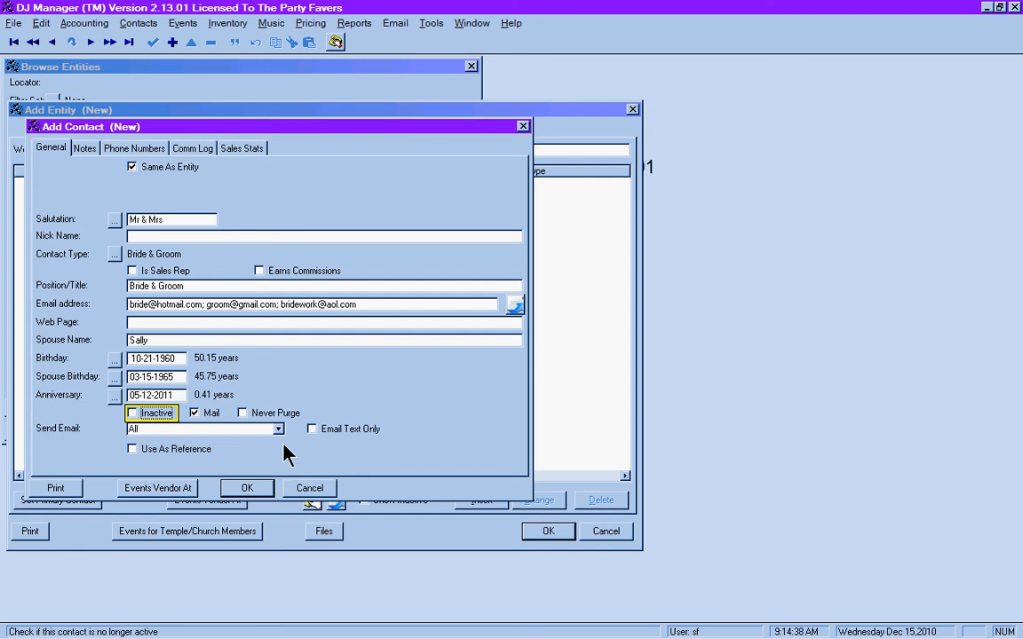
click(129, 149)
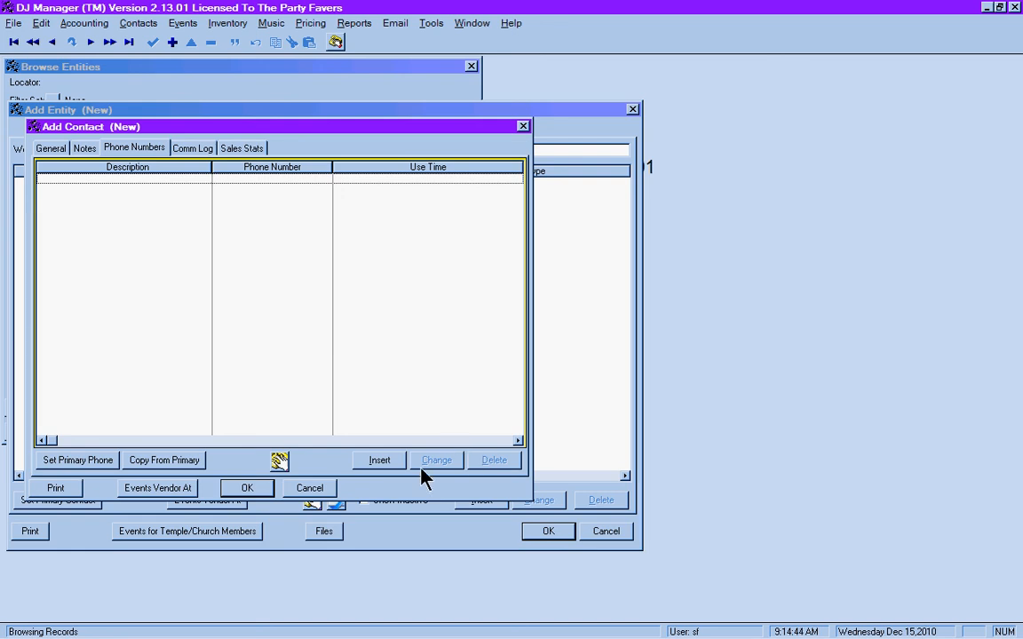
click(396, 468)
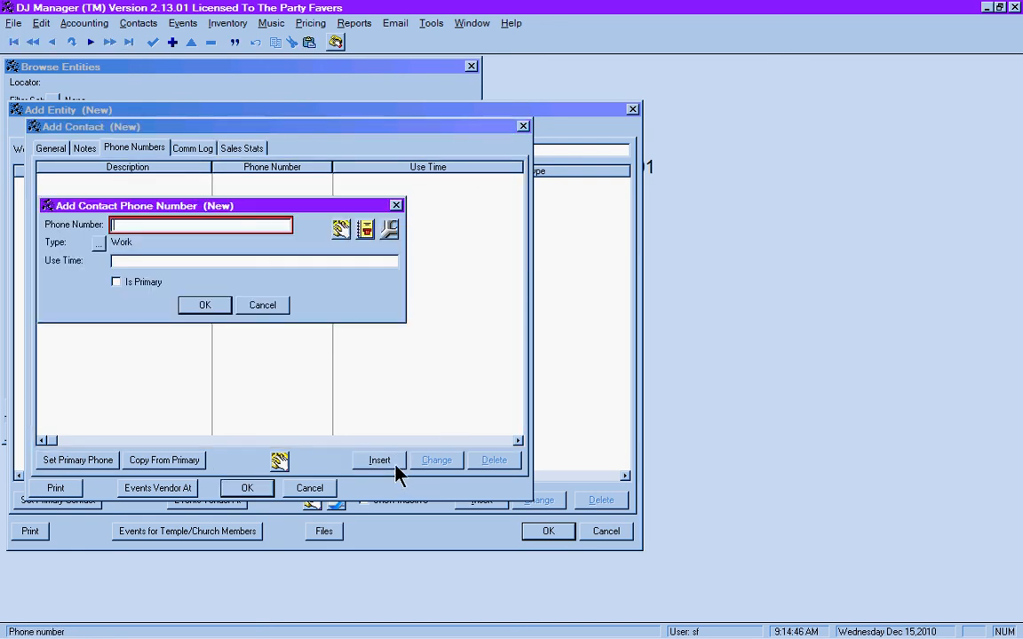
text(123-456-4567)
key(Tab)
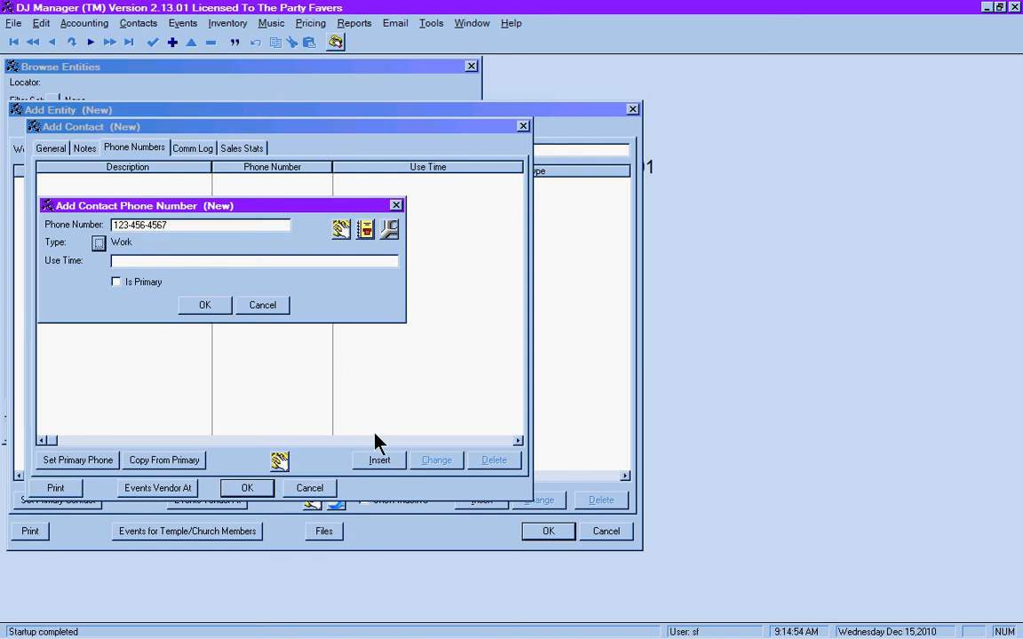
click(98, 245)
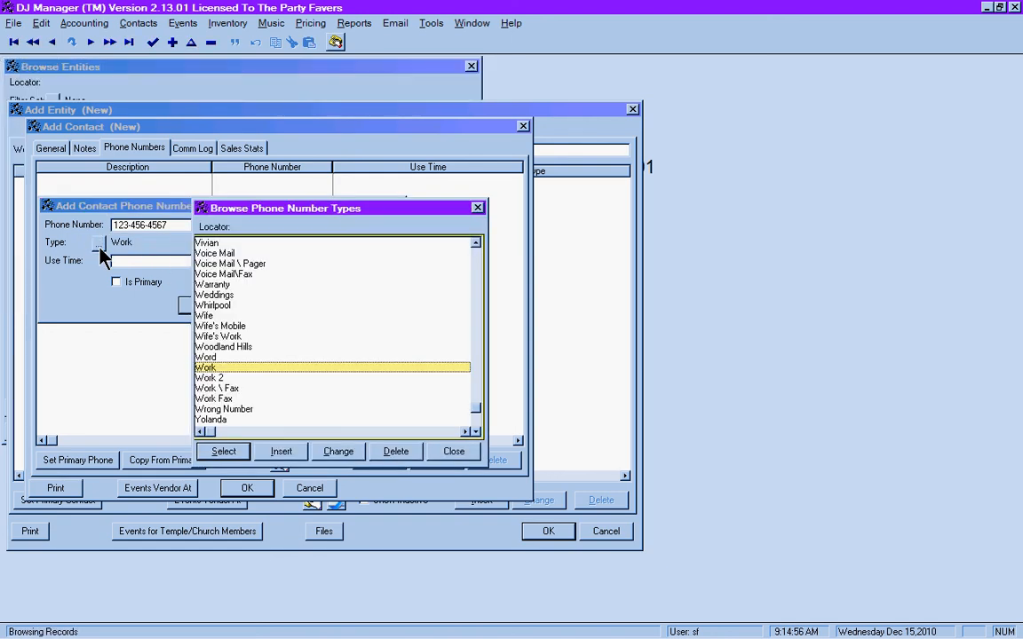
text(bride)
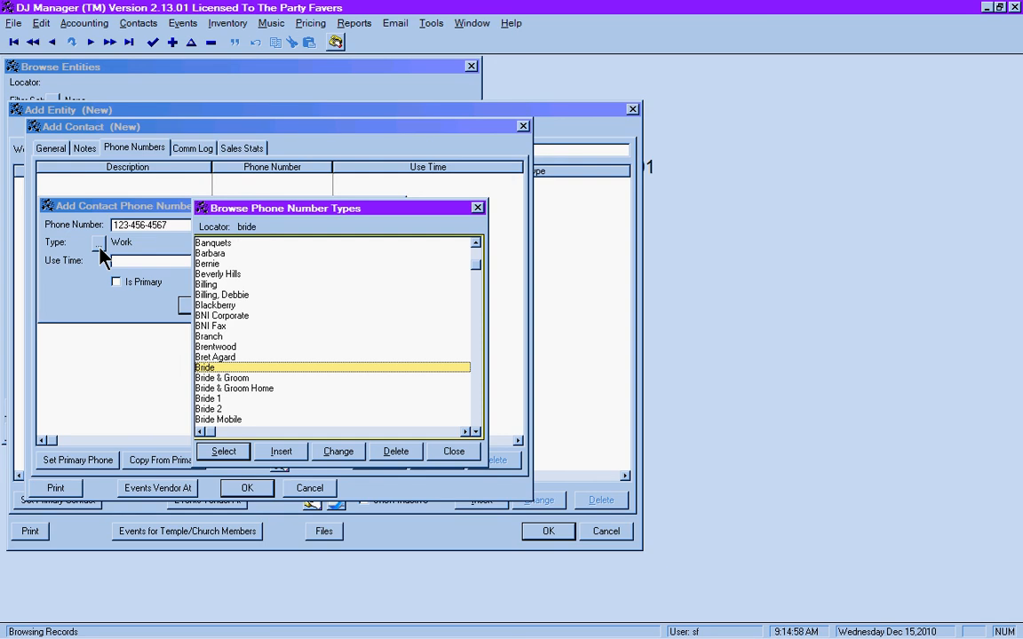
key(Return)
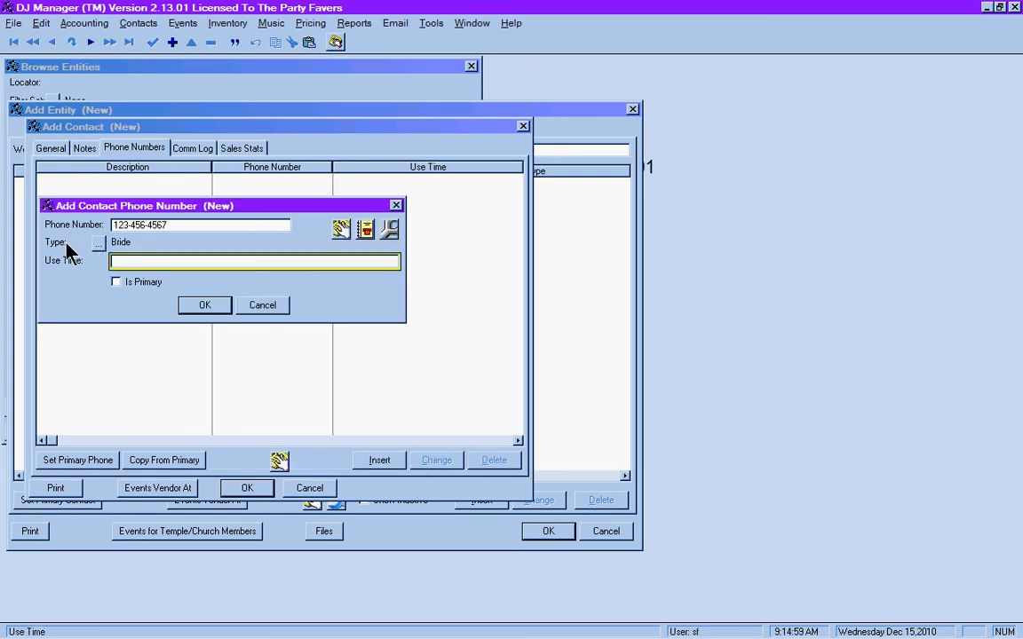
click(197, 308)
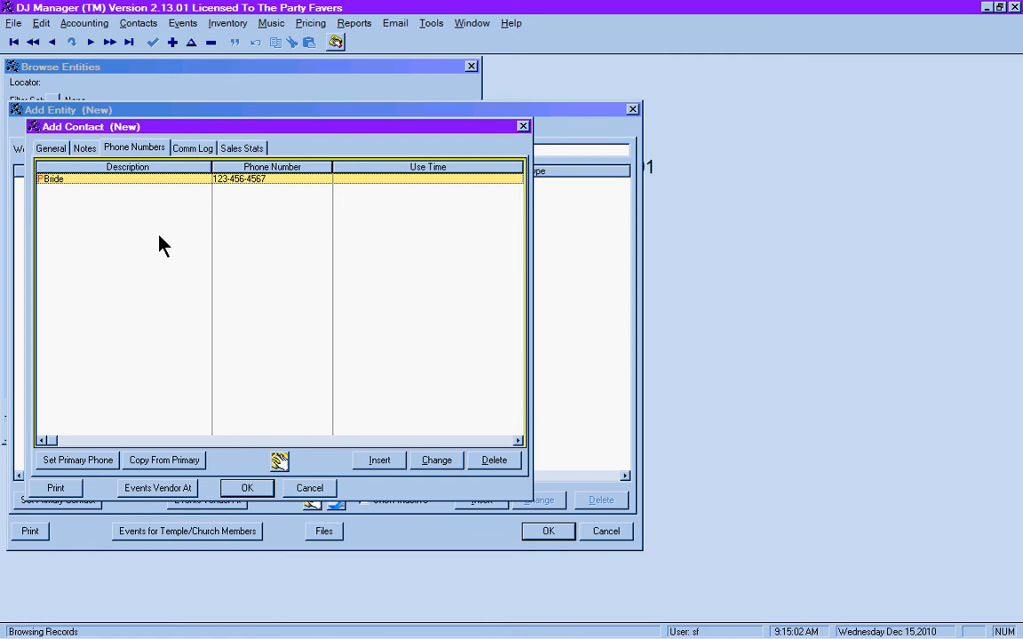
click(436, 460)
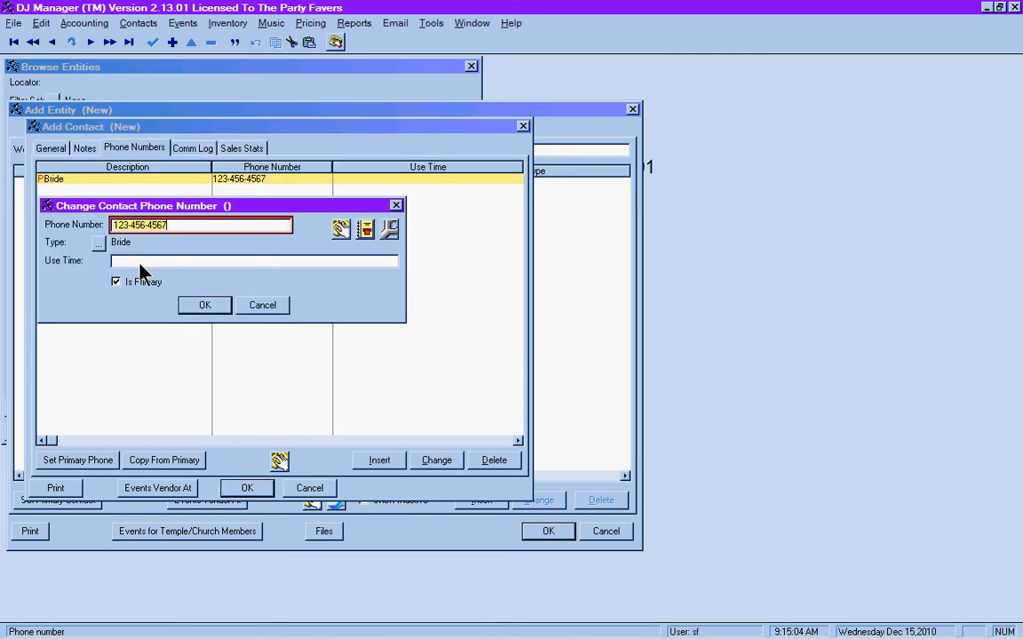
click(98, 245)
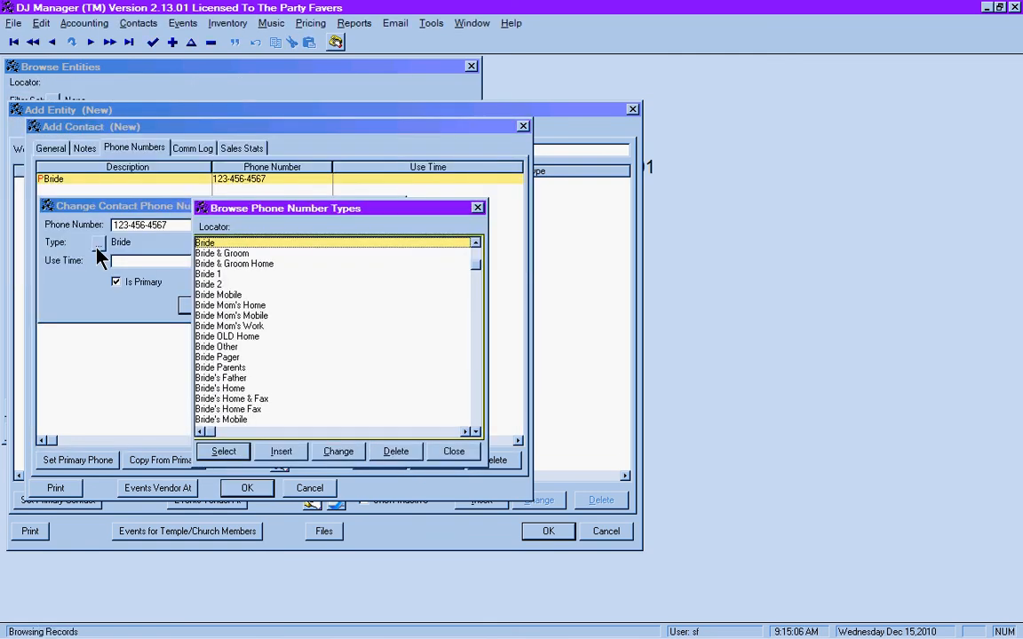
text(')
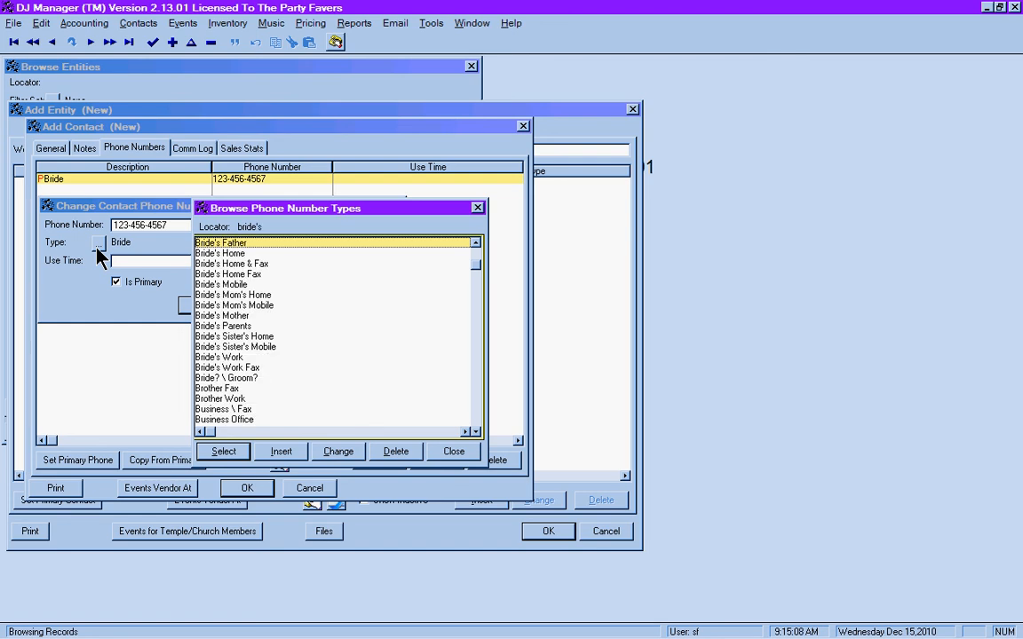
text(s)
key(Down)
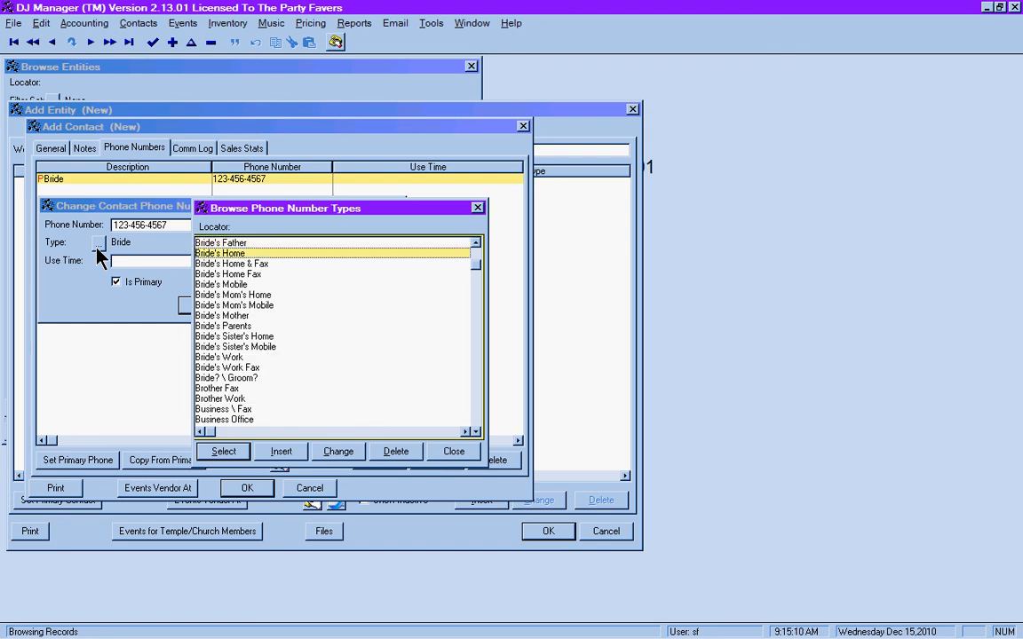
key(Down)
key(Down)
key(Down)
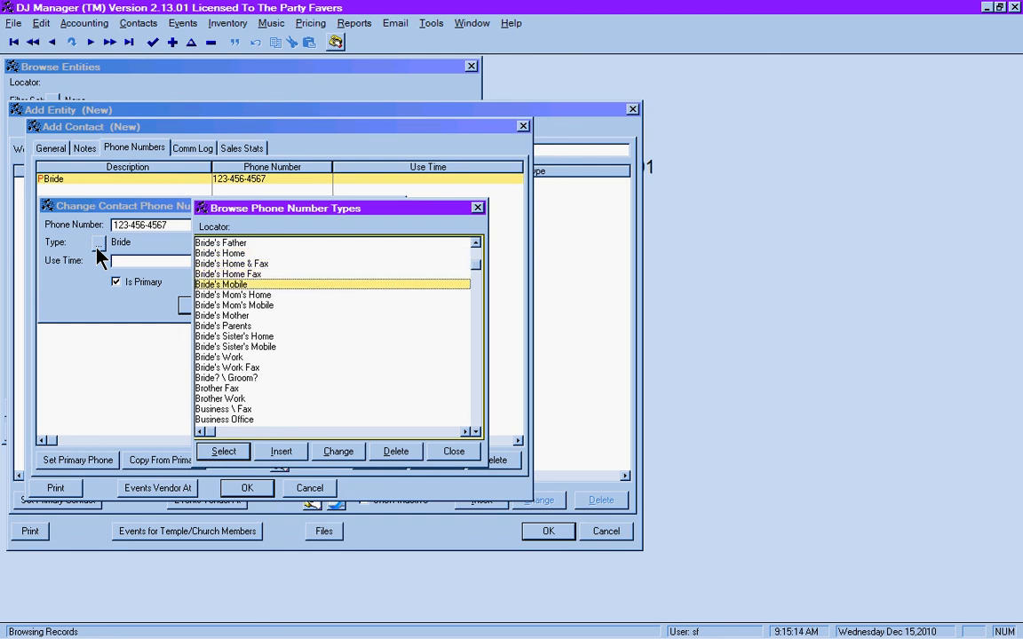
key(Down)
key(Down)
key(Down)
key(Down)
key(Down)
key(Down)
key(Down)
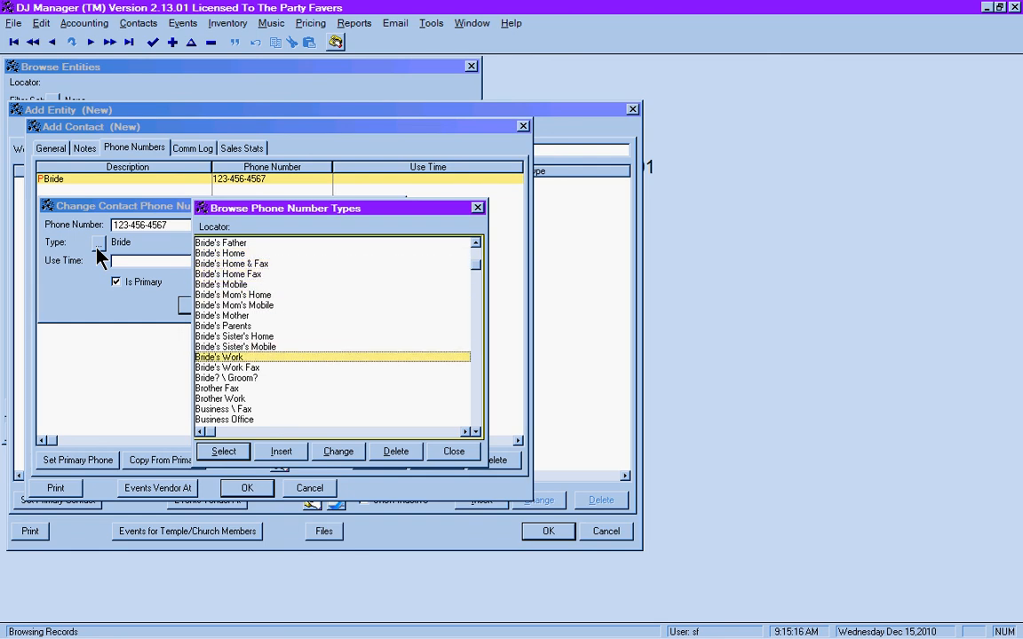
key(a)
key(Return)
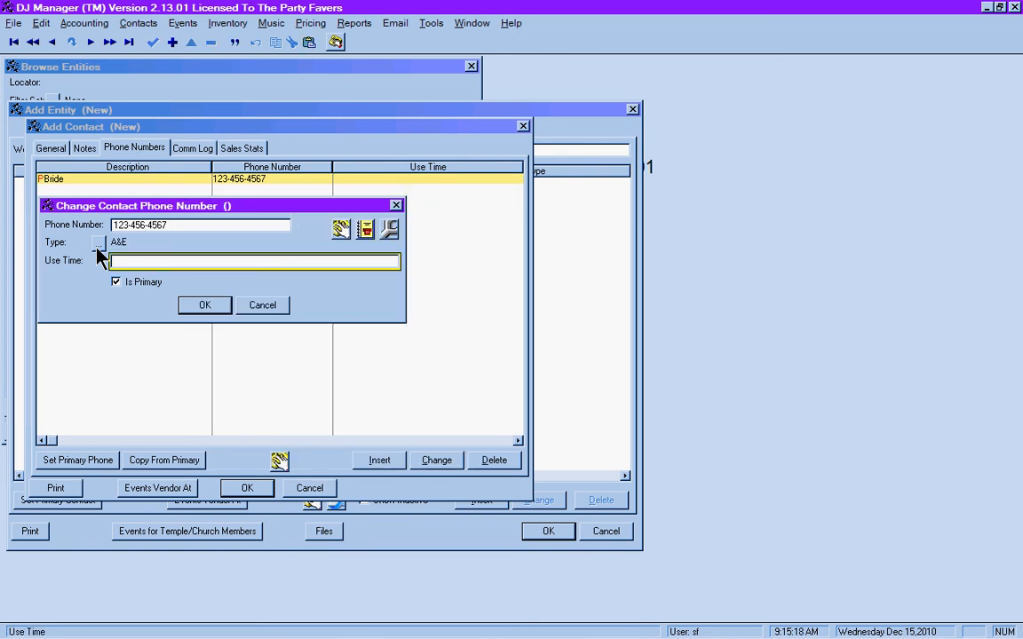
- Select Bride's Work as the number's type and confirm the change
click(99, 246)
text(bri)
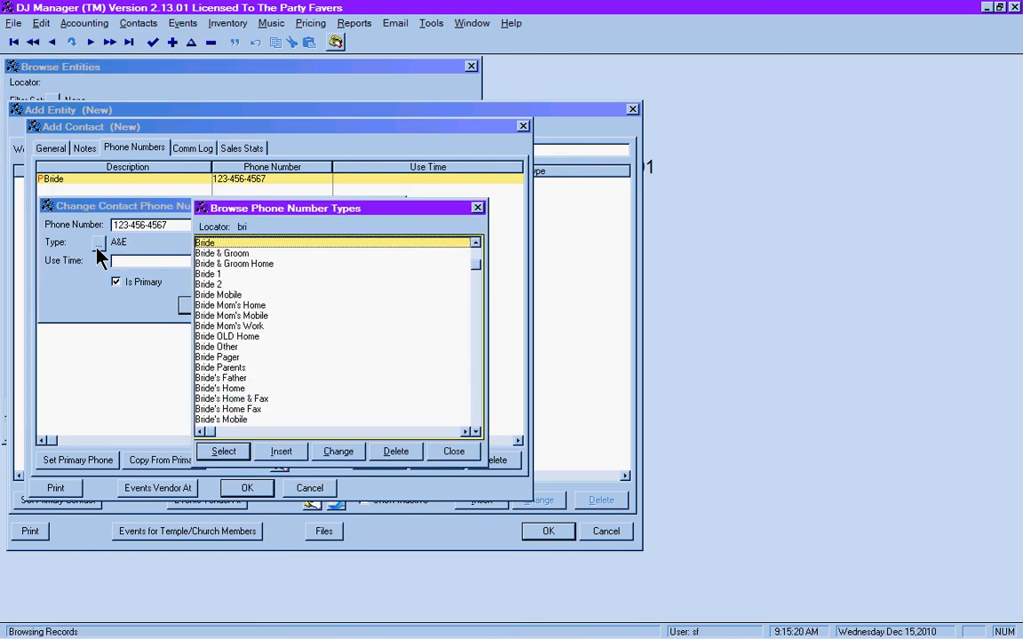
text(de's)
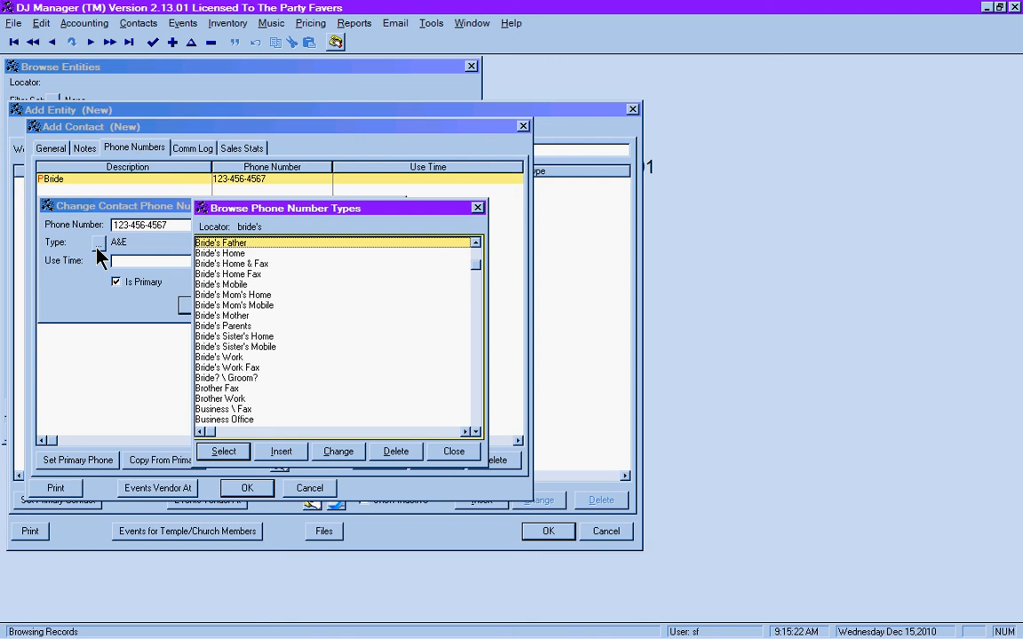
key(Down)
key(Down)
key(Down)
key(Down)
key(Down)
key(Down)
key(Down)
key(Down)
key(Down)
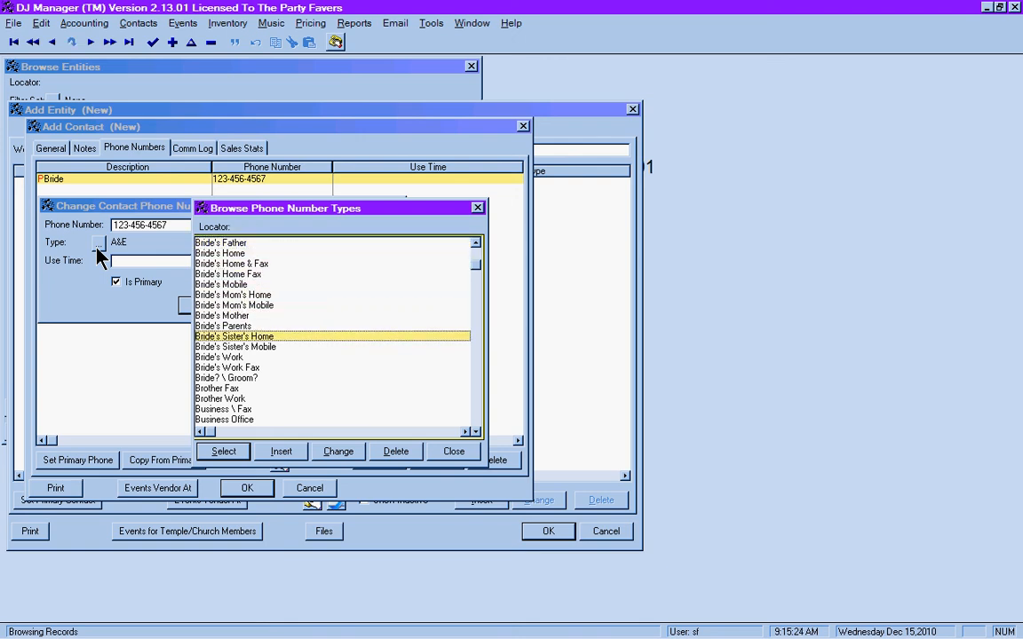
key(Down)
key(Down)
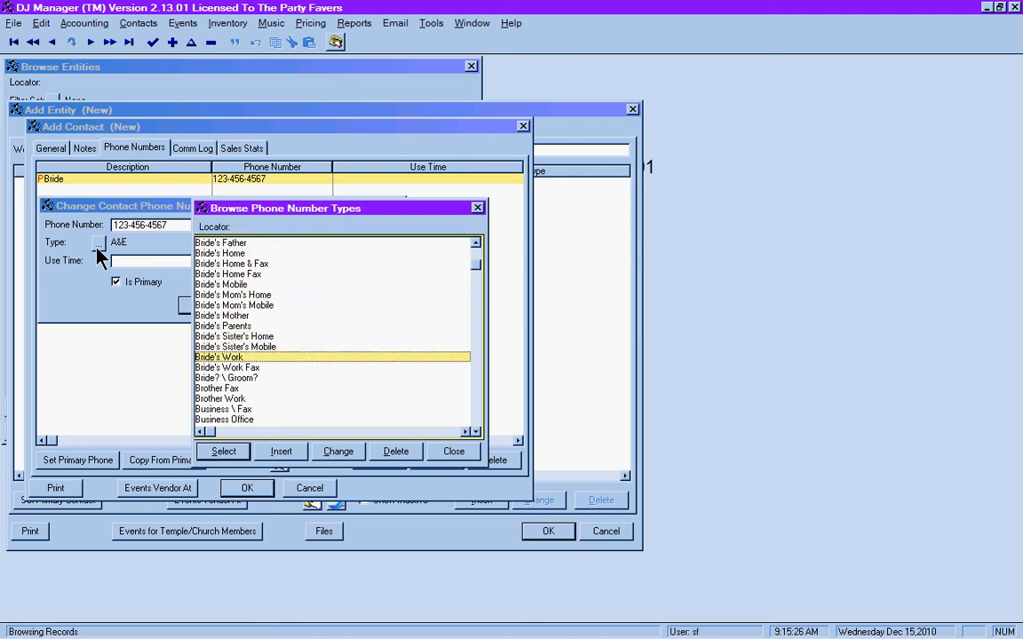
key(Return)
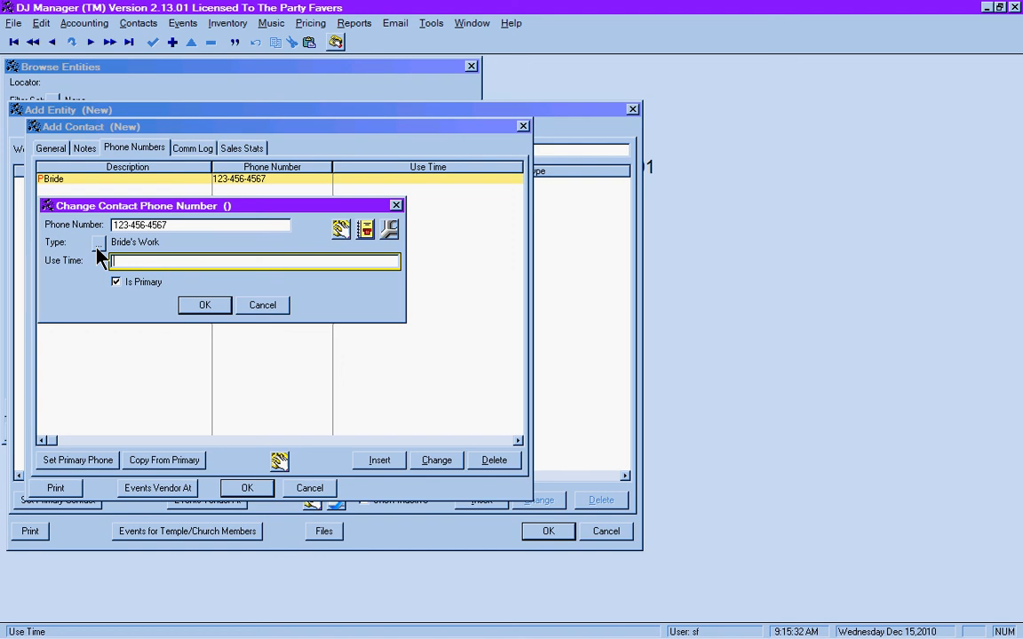
click(214, 308)
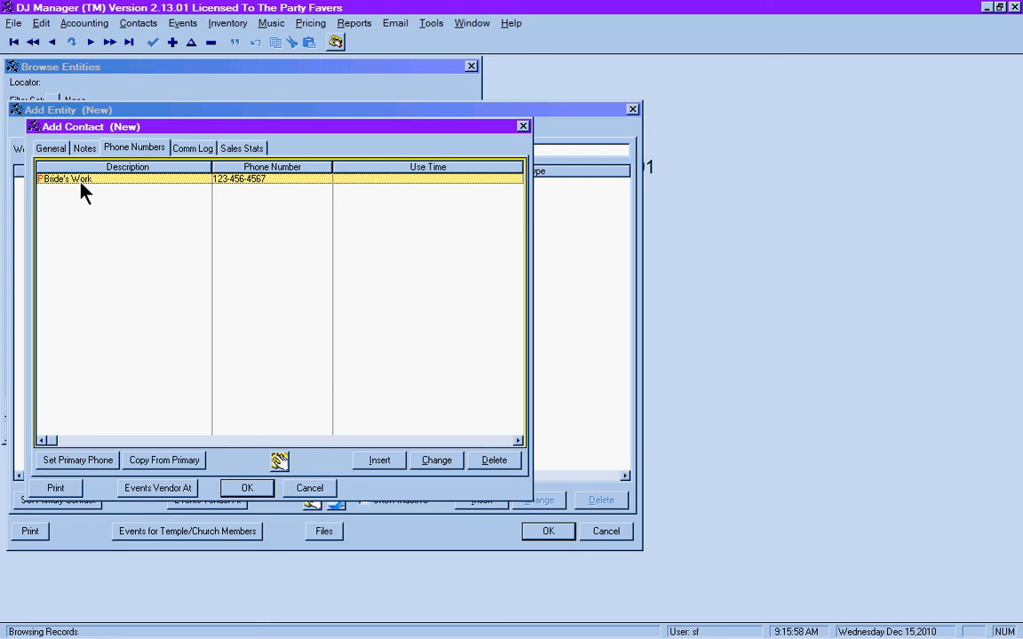
click(368, 462)
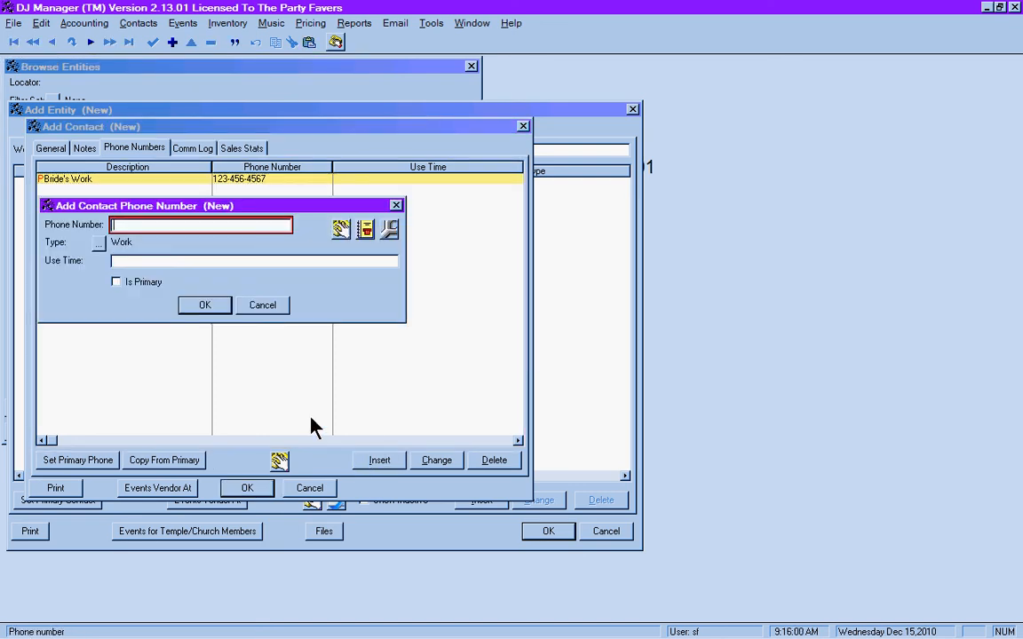
text(987-654-1234)
key(Tab)
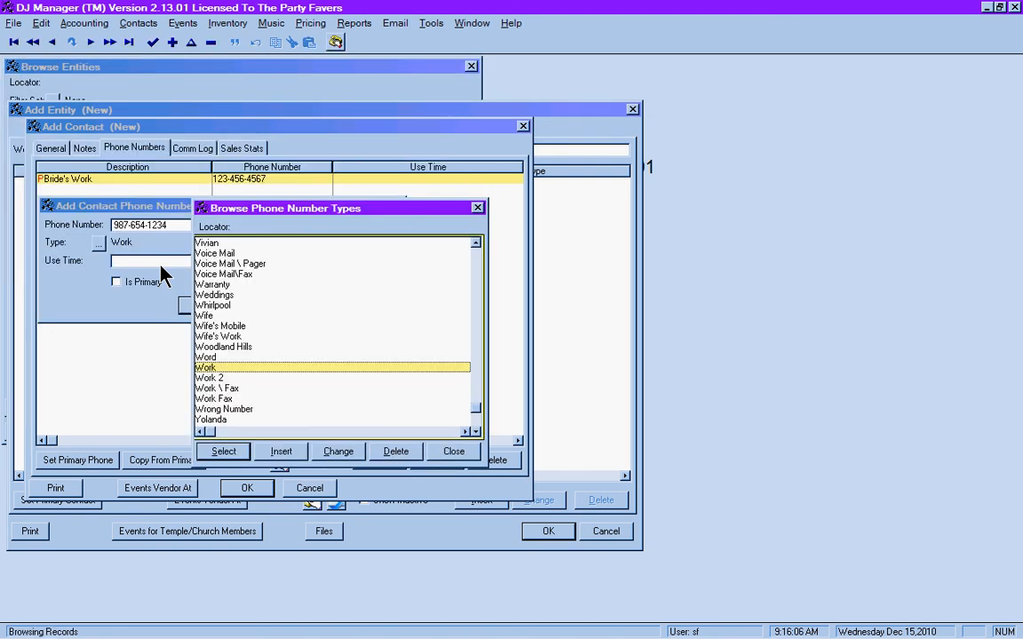
text(groom)
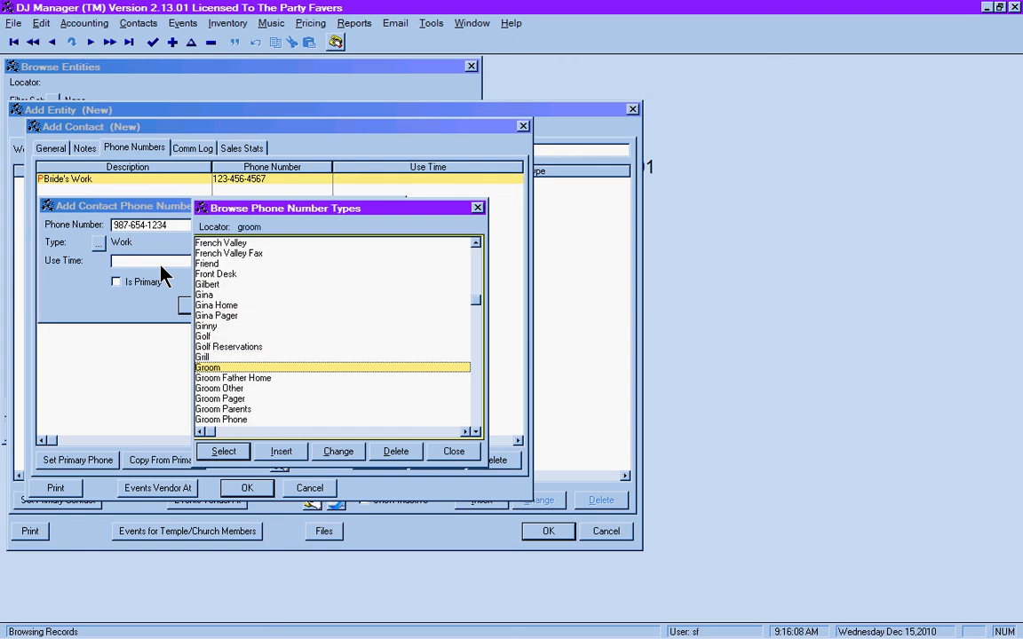
text('s hom)
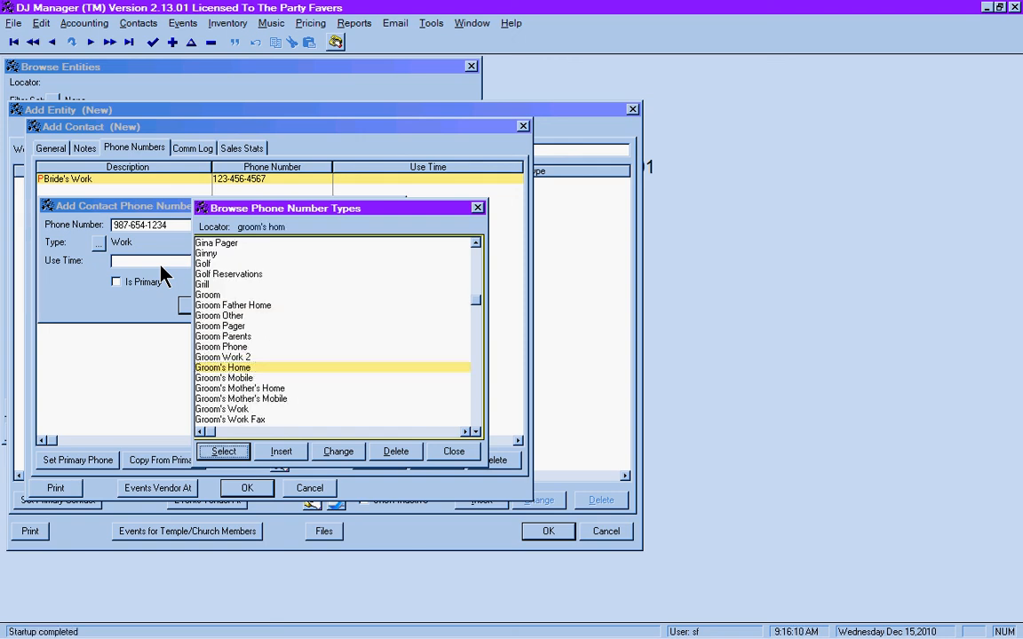
key(Return)
key(Return)
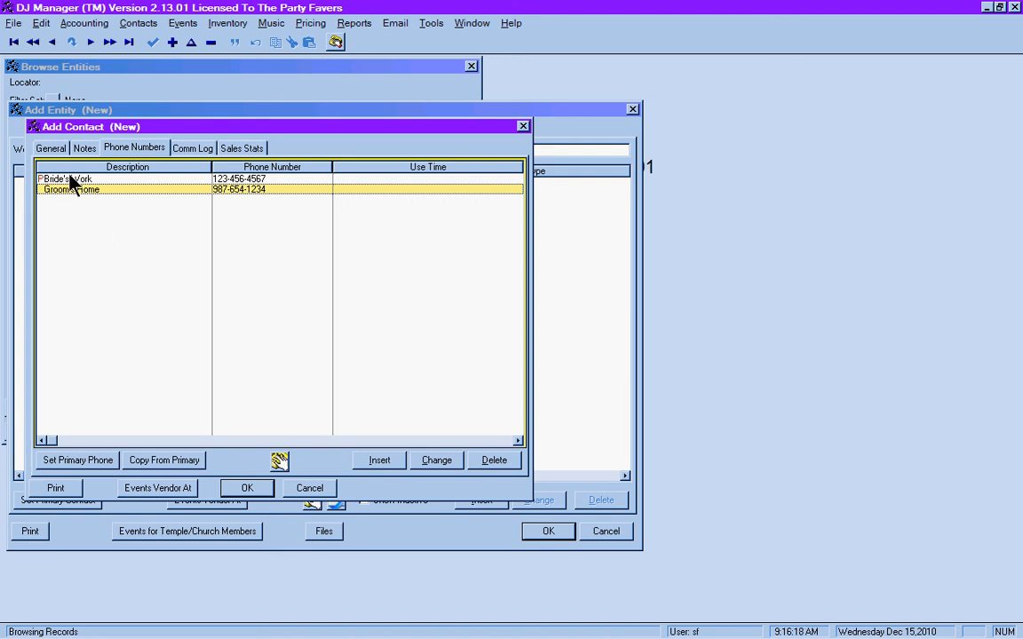
click(245, 489)
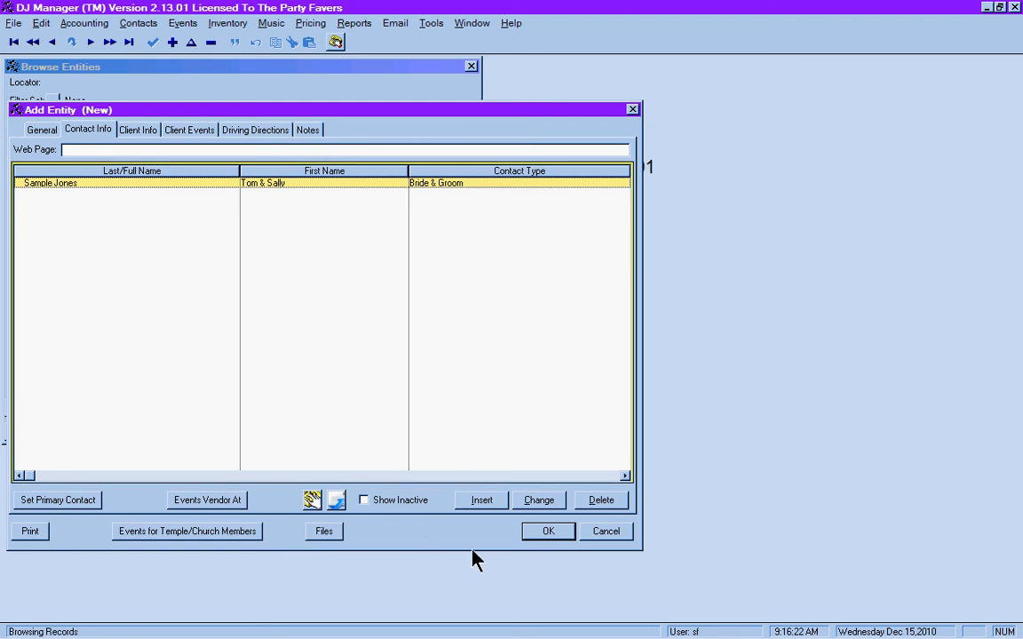
- Save the couple's client entity, then reopen its record with Change
click(545, 532)
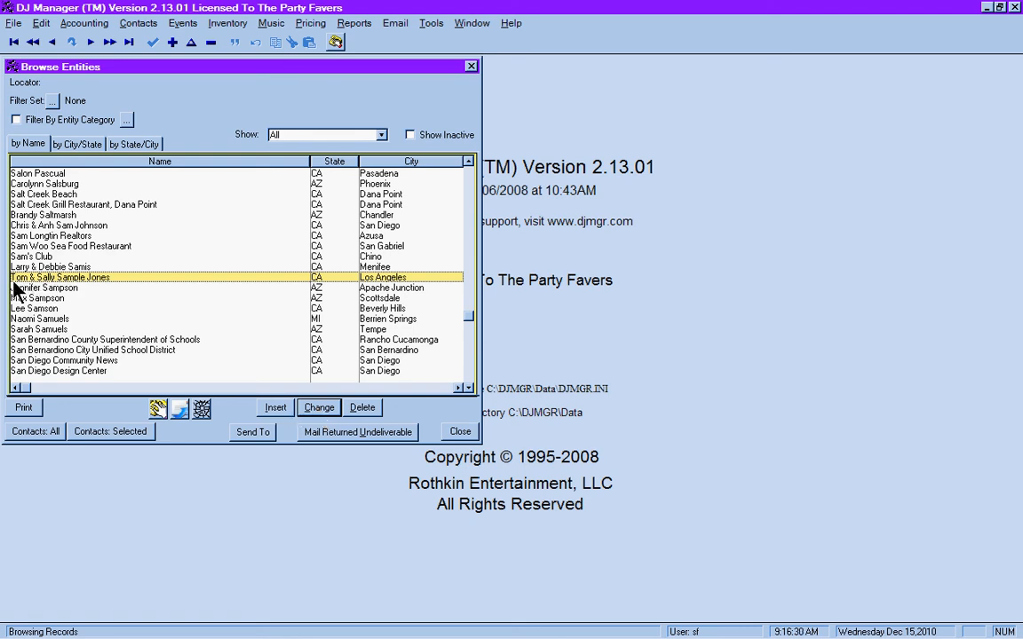
click(319, 410)
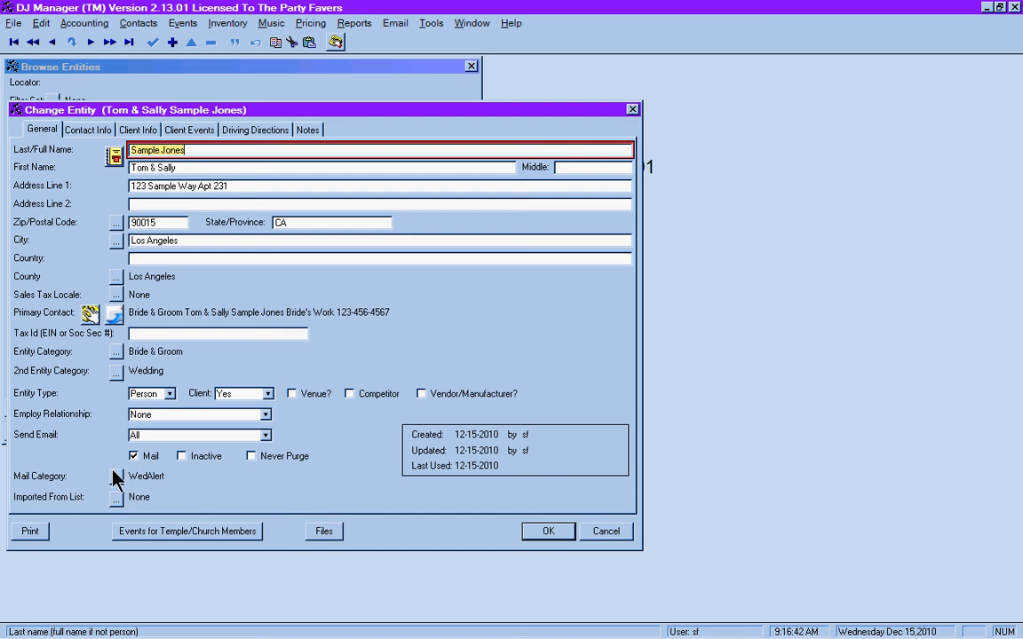
- Review Client Info, the contact's details and phone numbers, and Client Events, then close the record
click(138, 131)
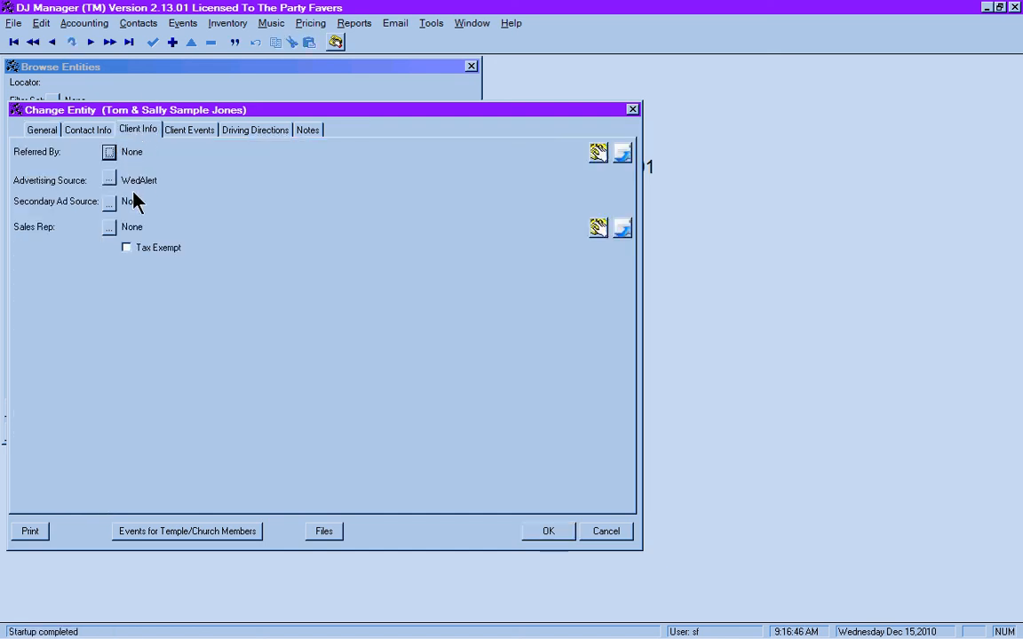
click(77, 133)
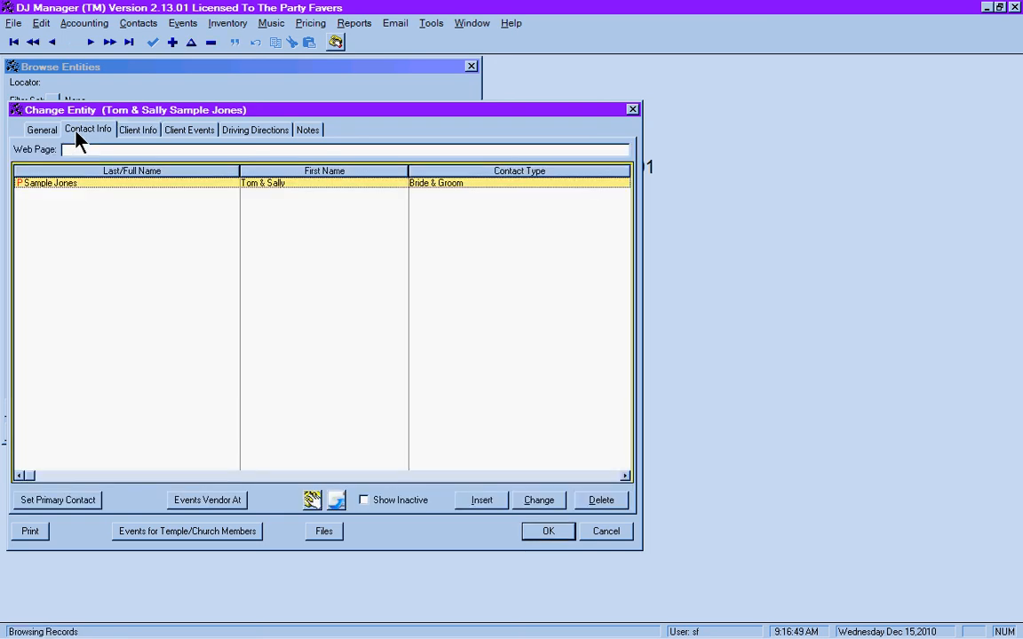
click(541, 503)
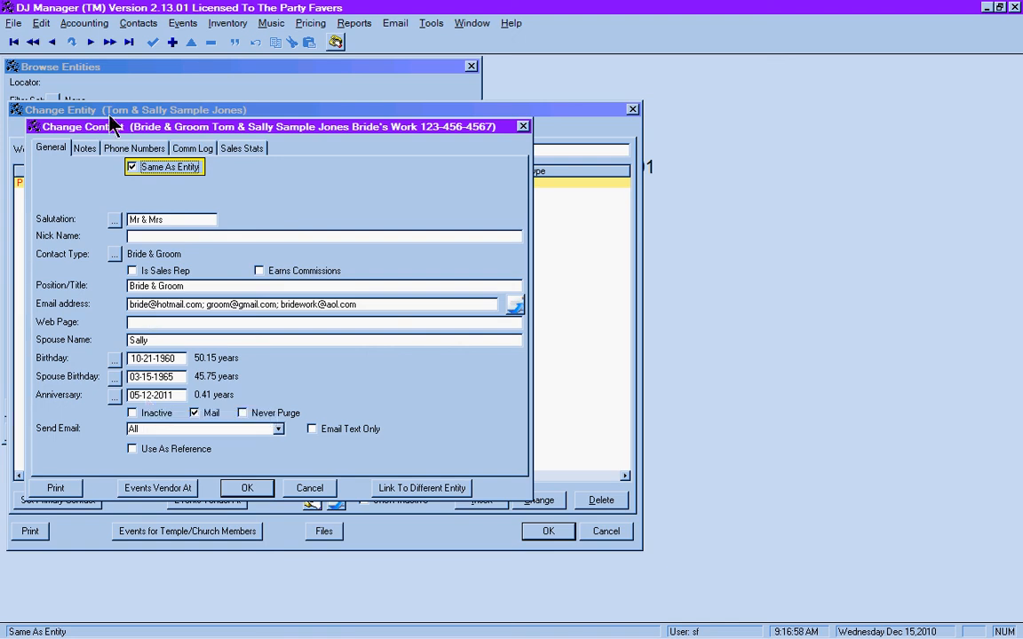
click(133, 148)
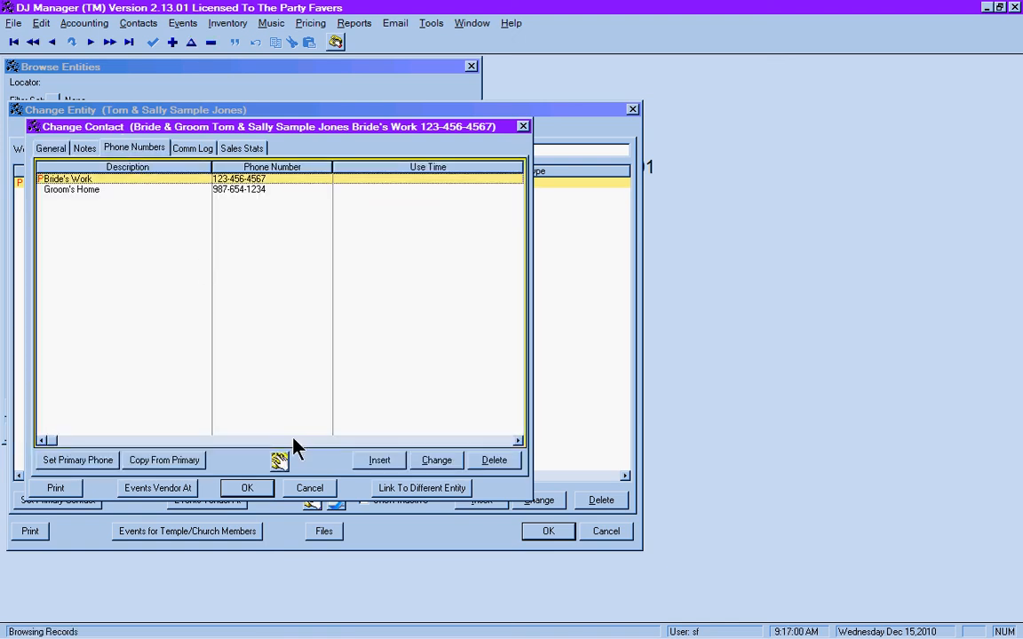
click(310, 487)
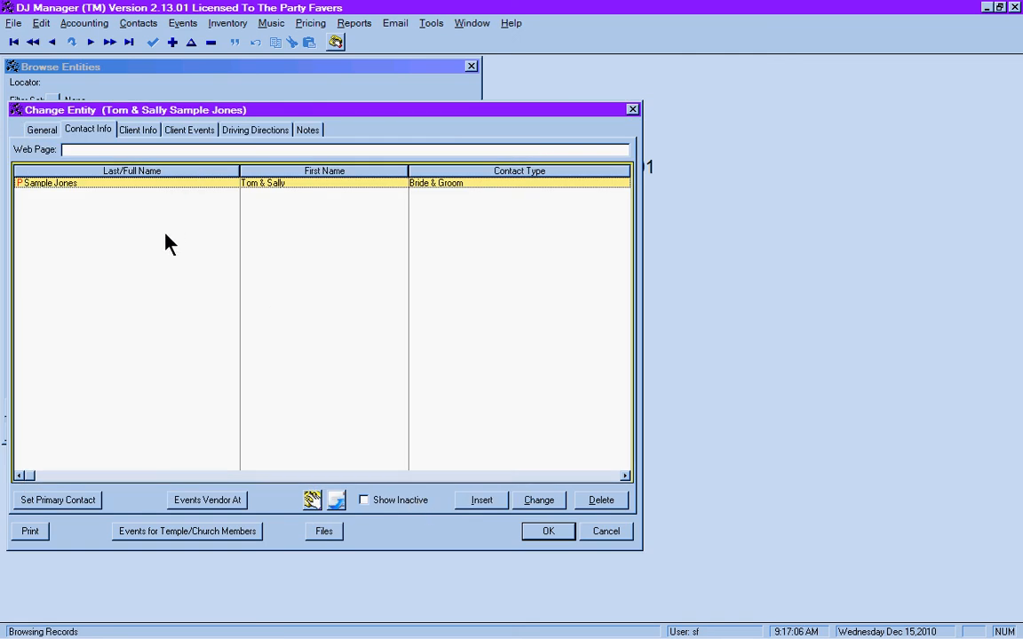
click(193, 132)
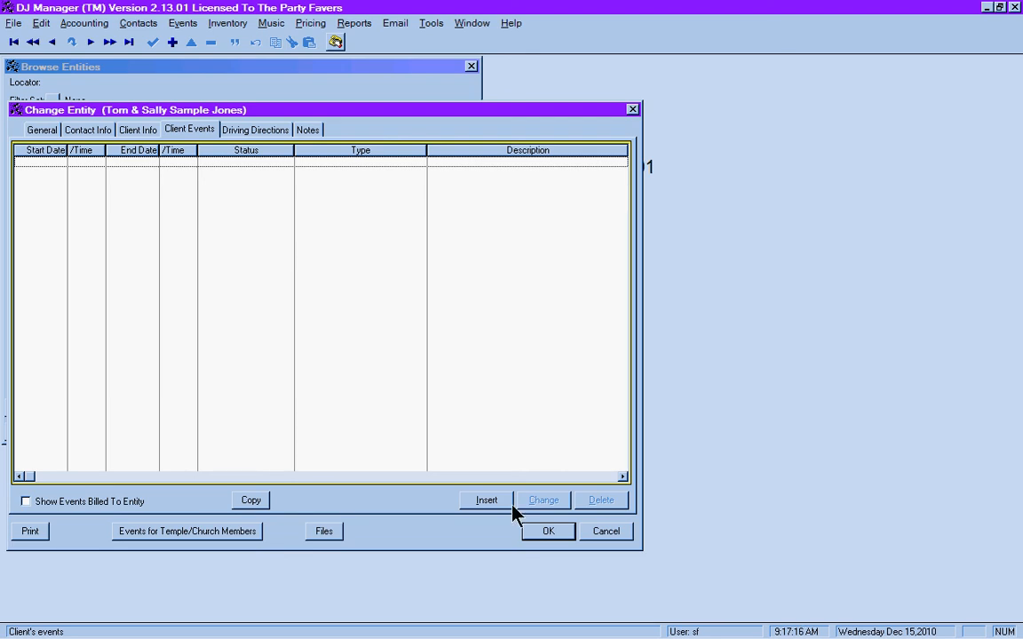
click(42, 130)
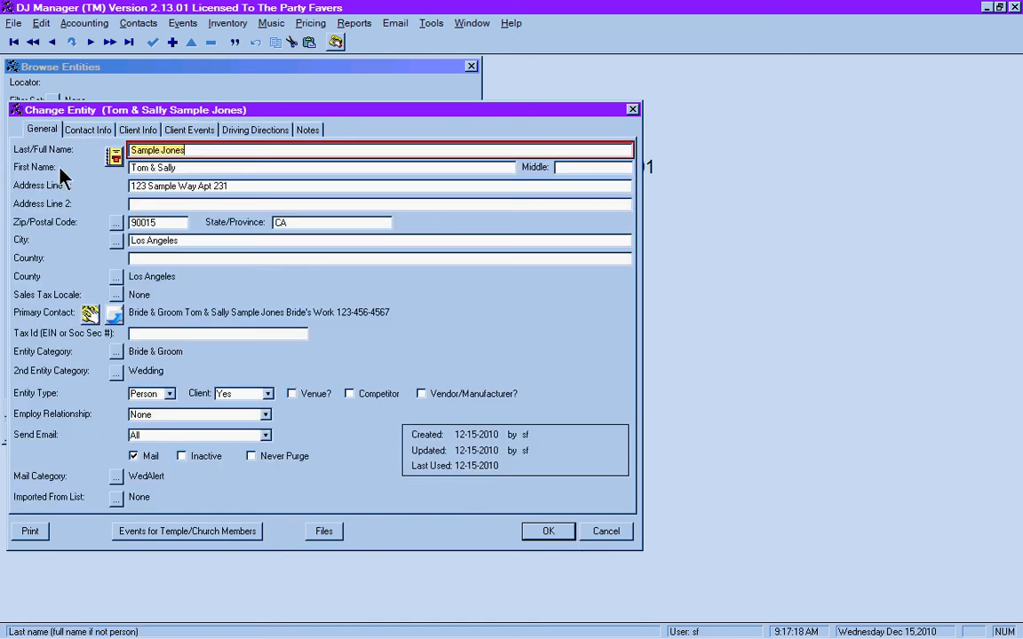
click(549, 533)
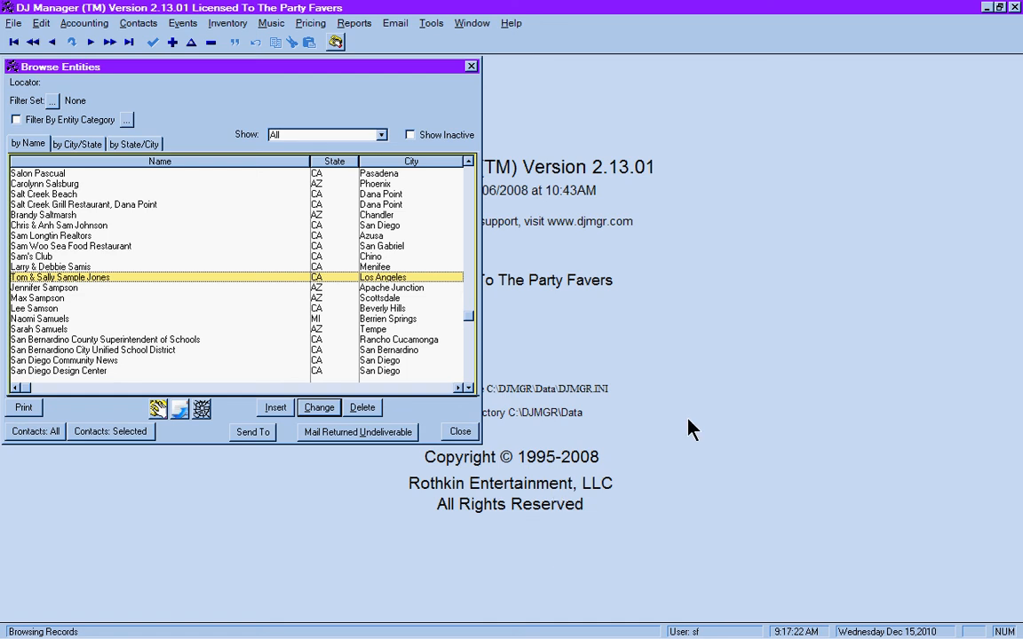